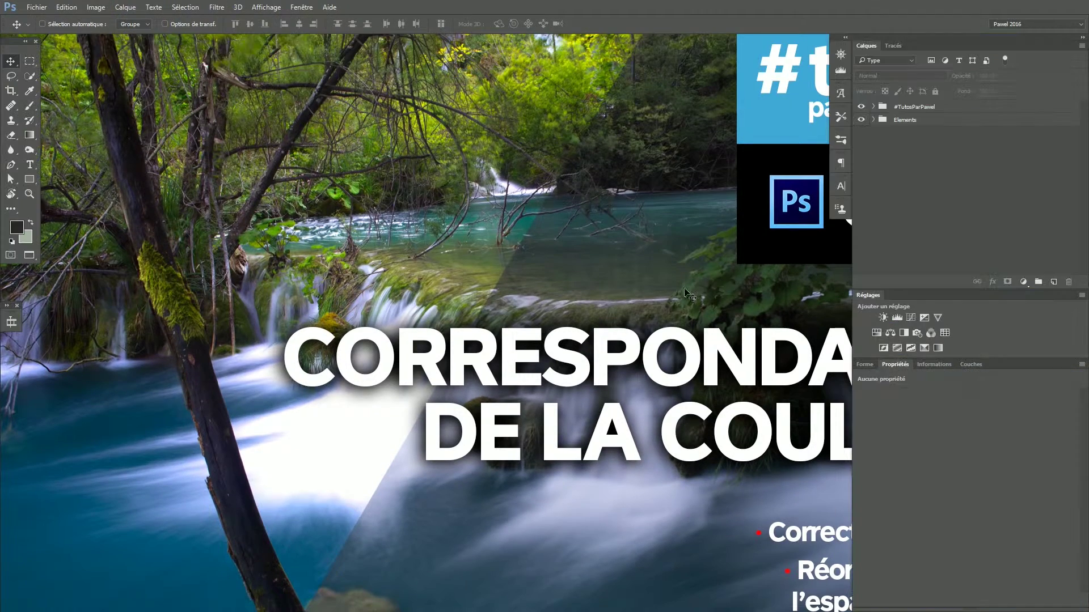
Zoom out and pan until the whole Correspondance de la couleur title card is centred.
scroll(617, 359, down, 3)
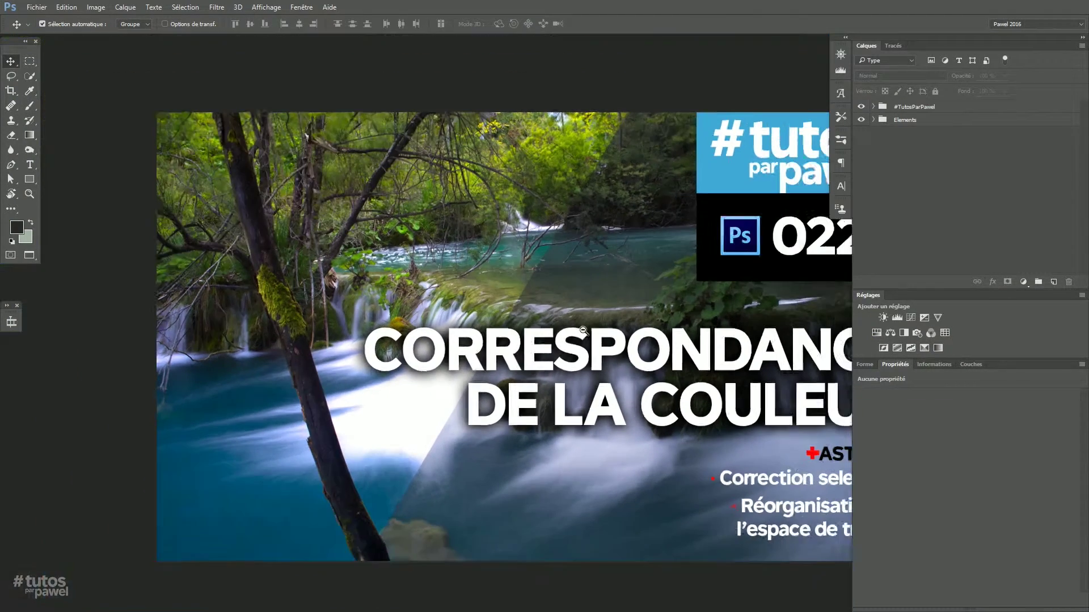
drag(617, 359, 545, 352)
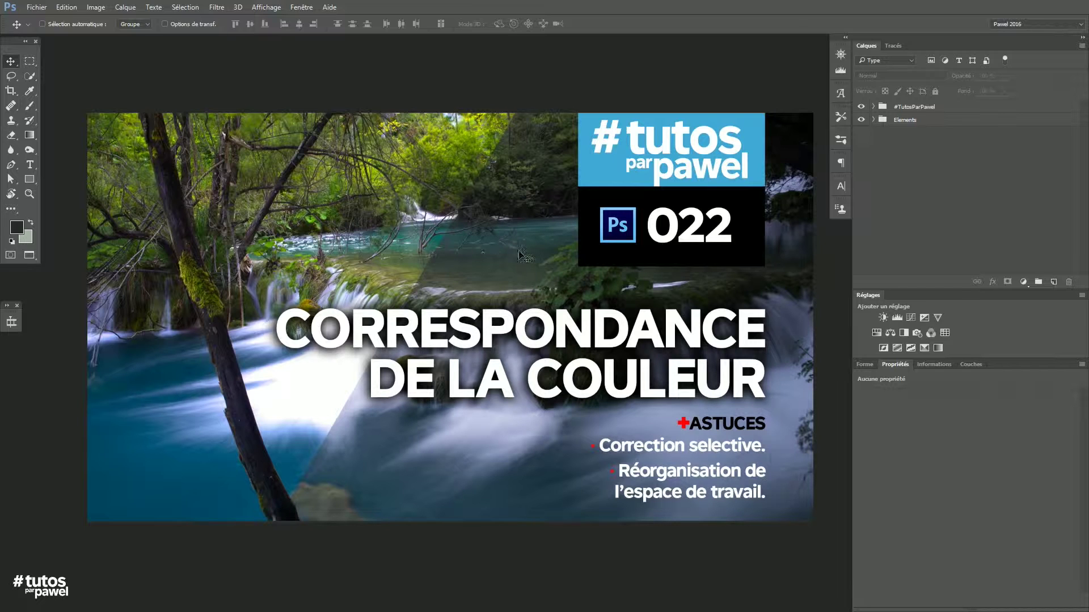
click(303, 7)
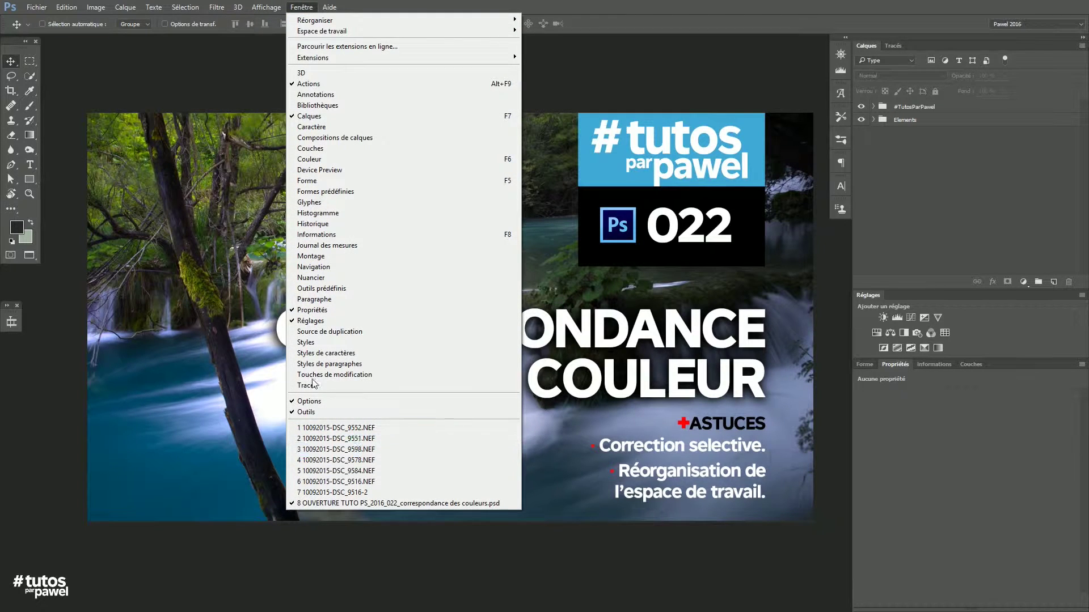
mouse_move(314, 19)
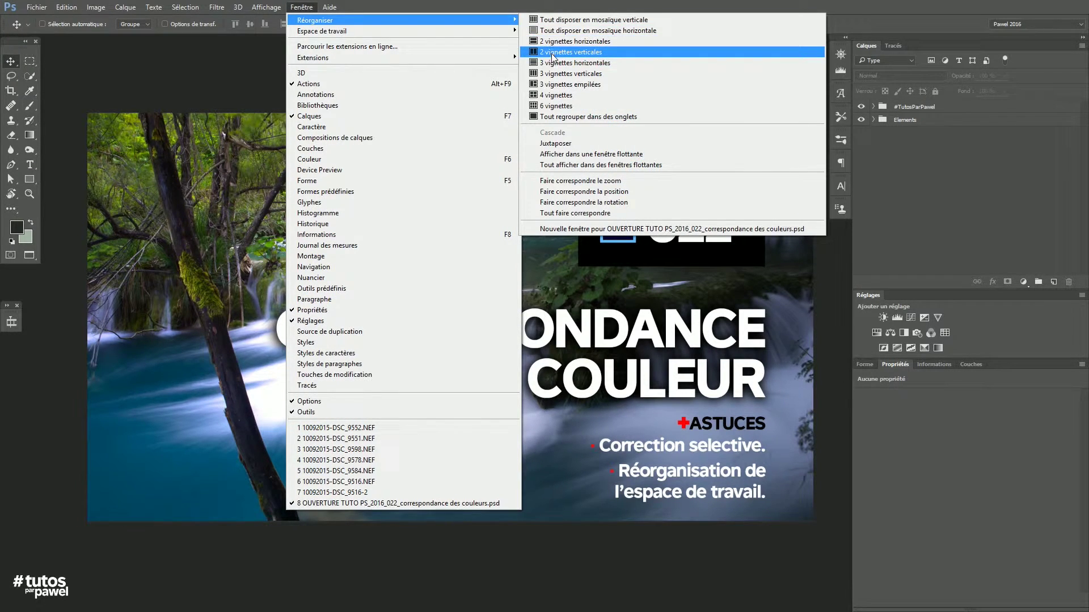
Tile the title card and waterfall photo side by side with Fenêtre > Réorganiser > 2 vignettes verticales.
click(564, 53)
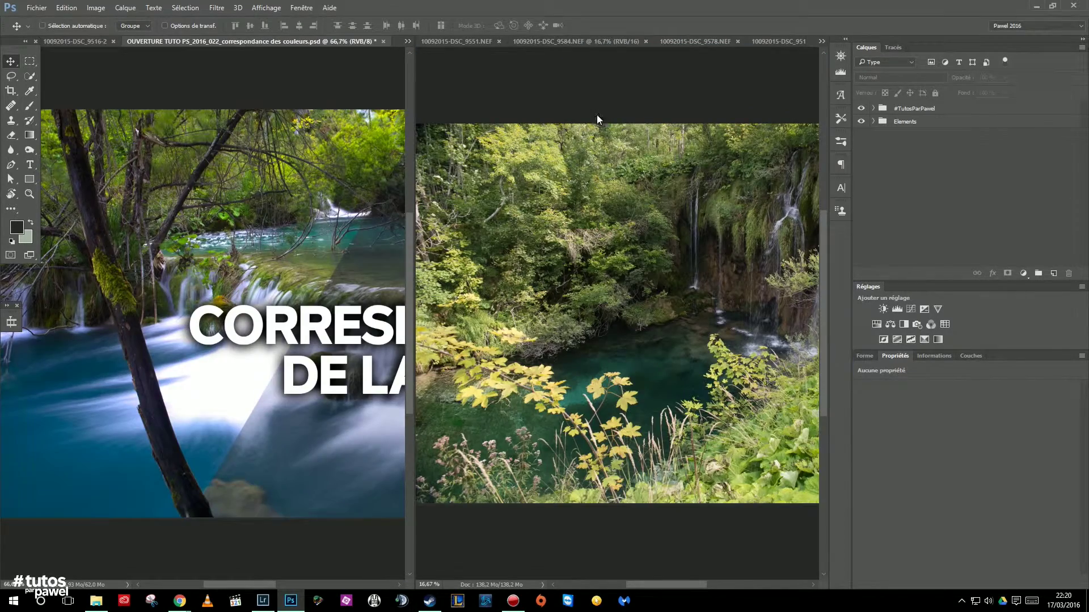
Close the title card without saving and show the turquoise lake photo enlarged on the left.
click(383, 42)
click(509, 234)
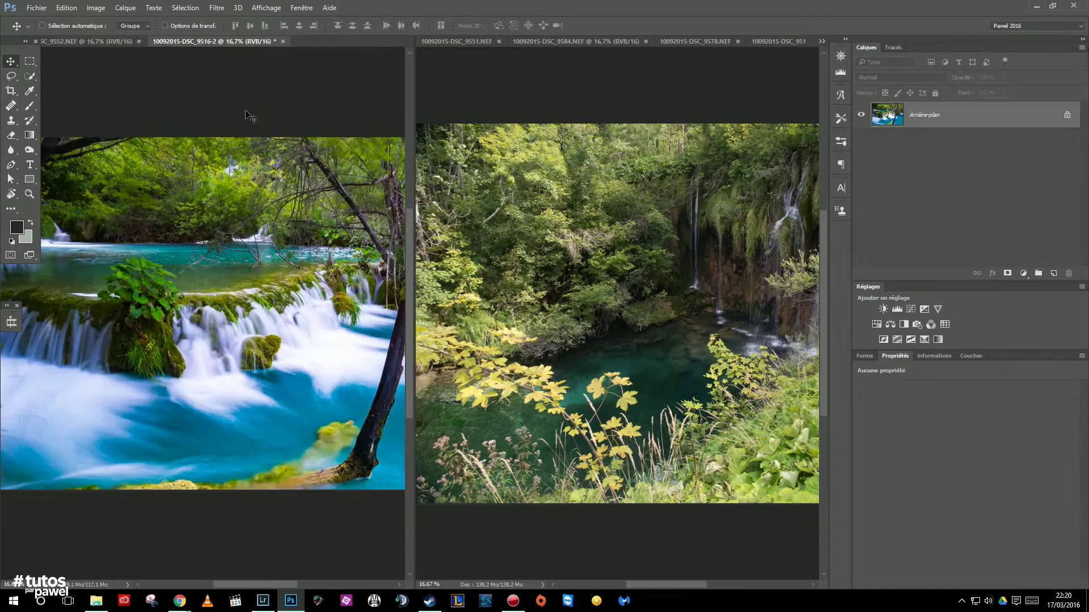
click(114, 41)
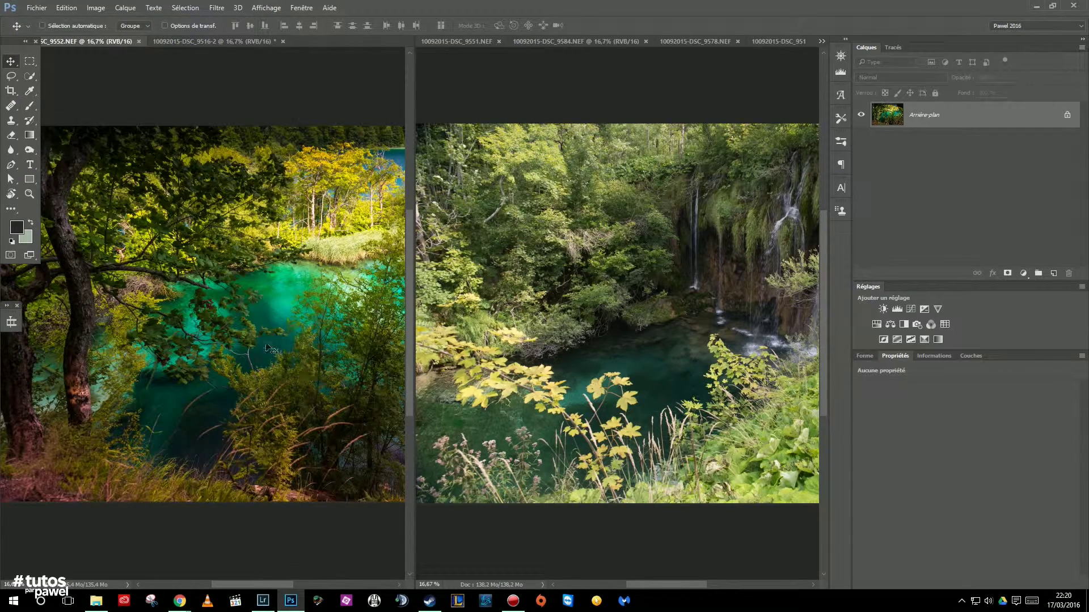
drag(272, 366, 301, 341)
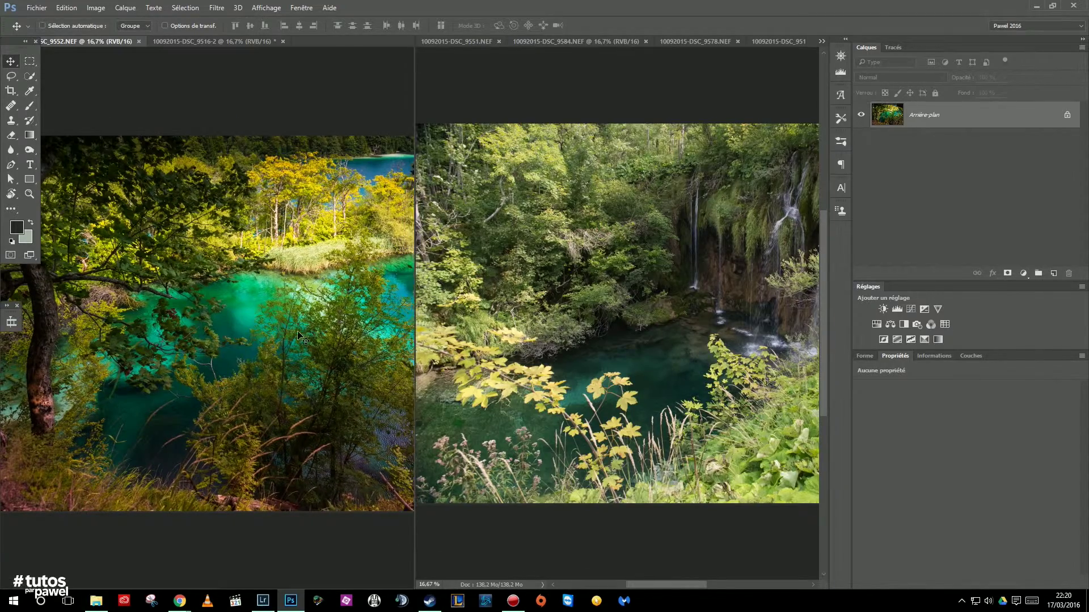
key(Tab)
mouse_move(352, 283)
mouse_down()
mouse_move(404, 308)
mouse_move(305, 294)
mouse_up()
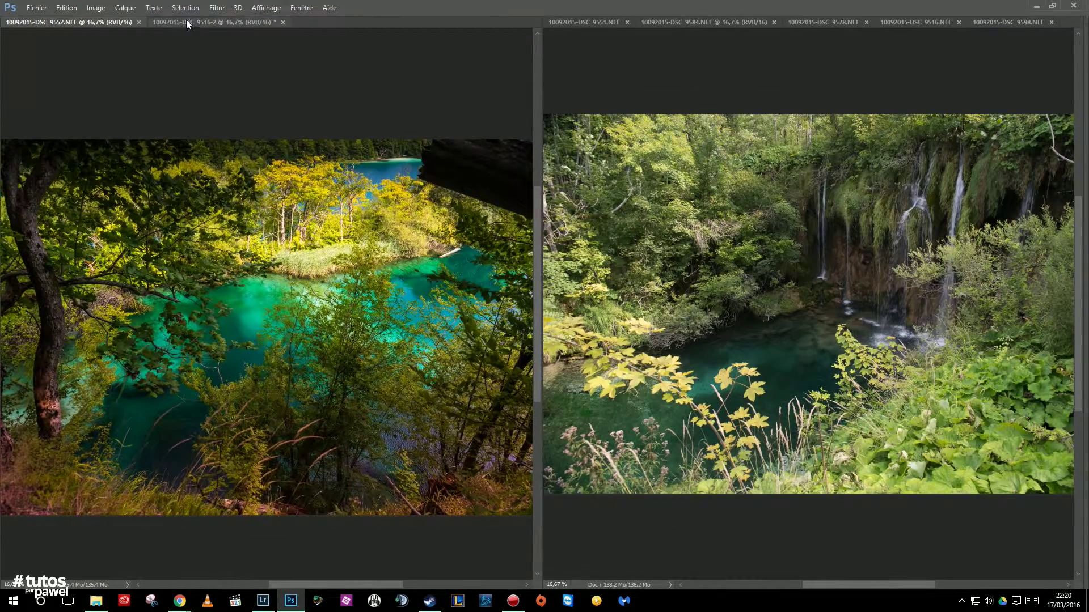
Position the lake and waterfall pond photos side by side, leaving the pond photo active.
click(186, 23)
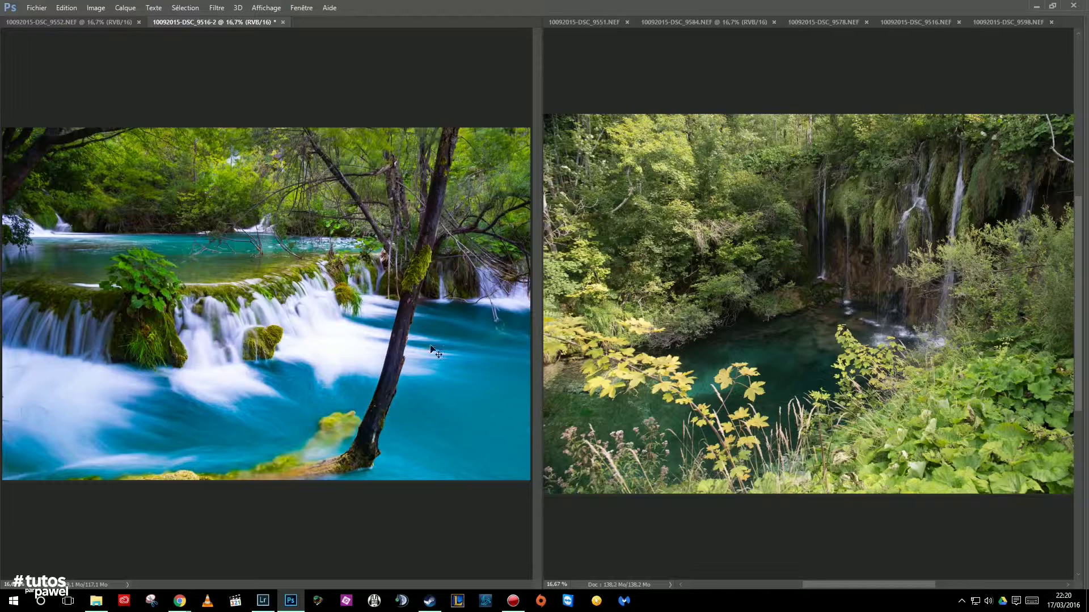
click(91, 21)
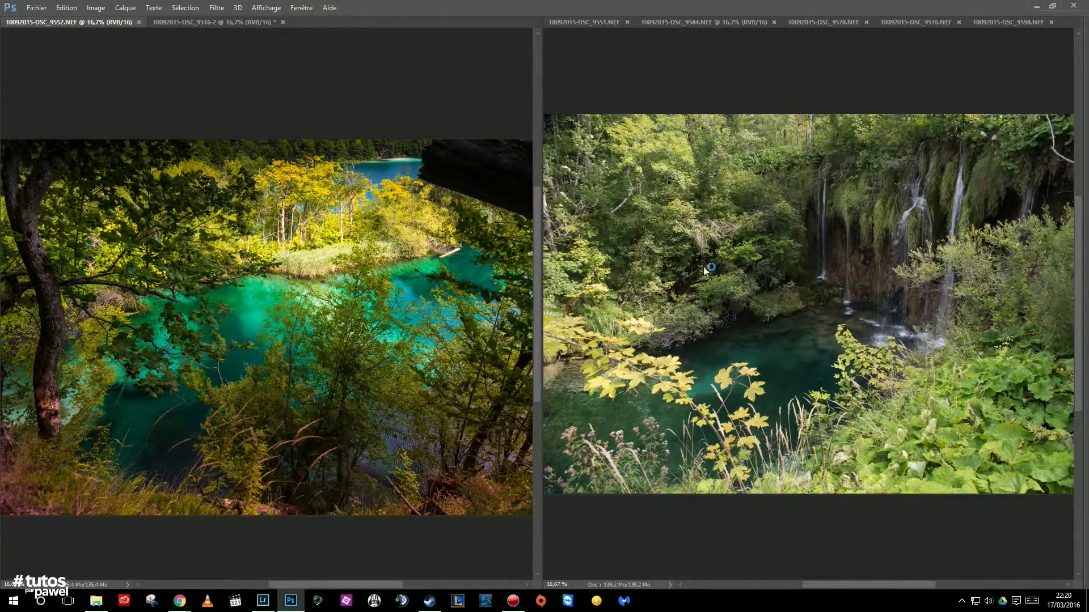
click(769, 71)
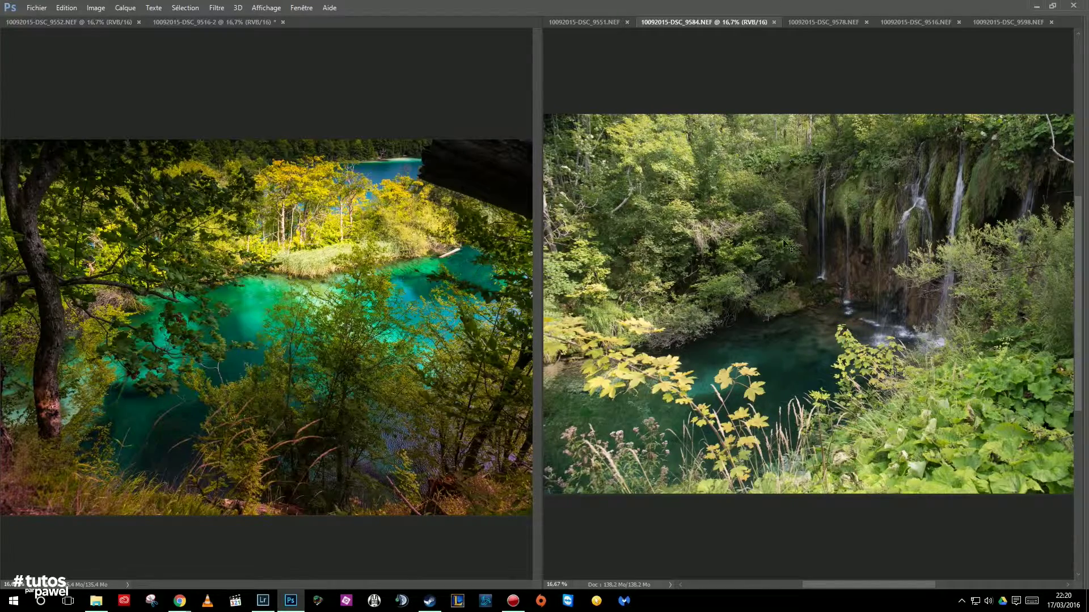
drag(753, 335, 756, 359)
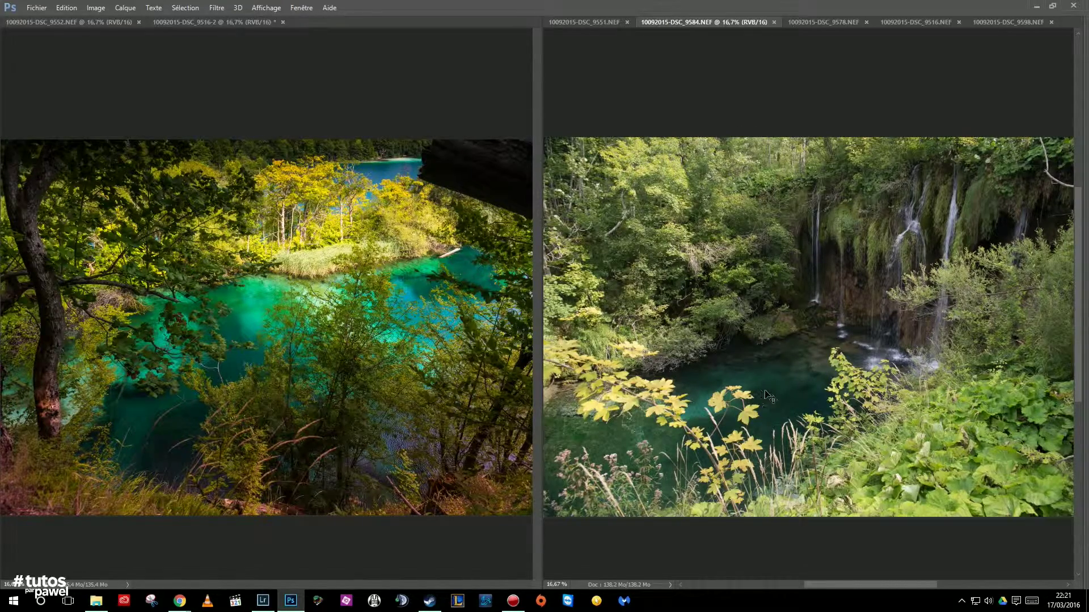
click(351, 98)
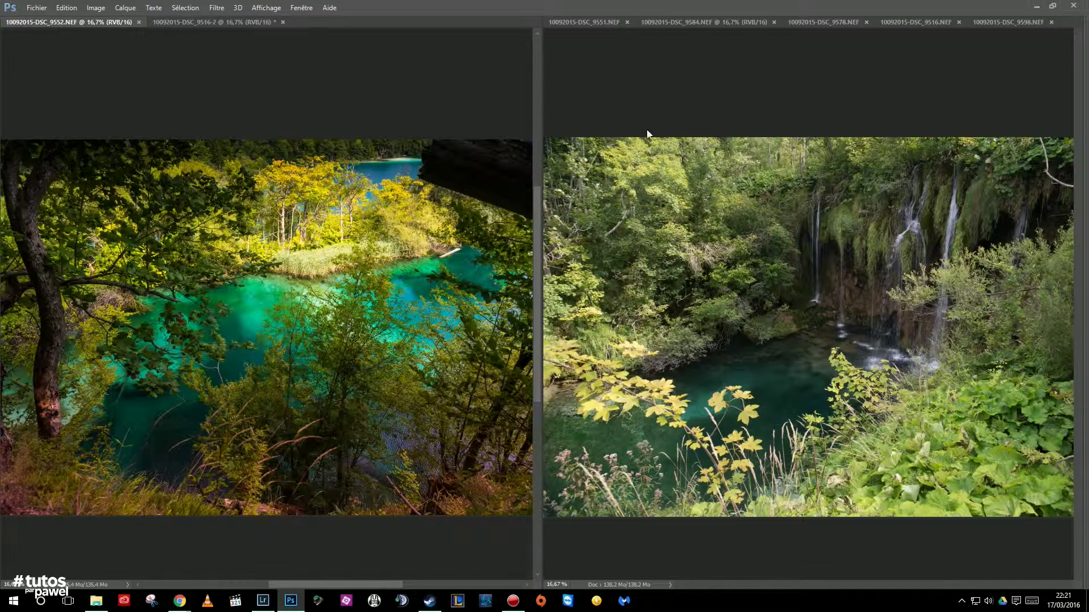
click(712, 110)
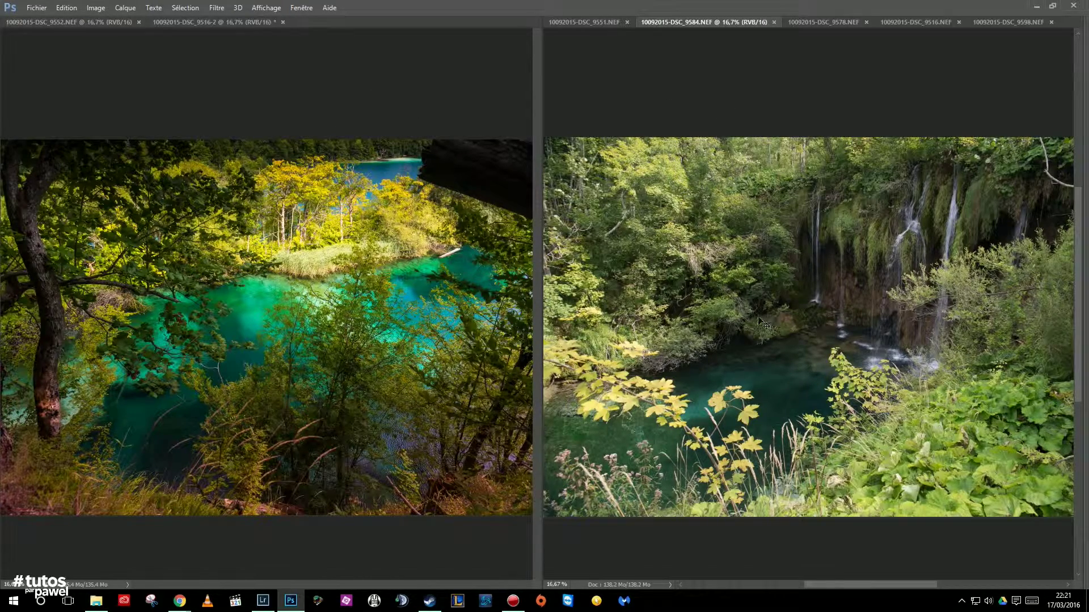
click(201, 84)
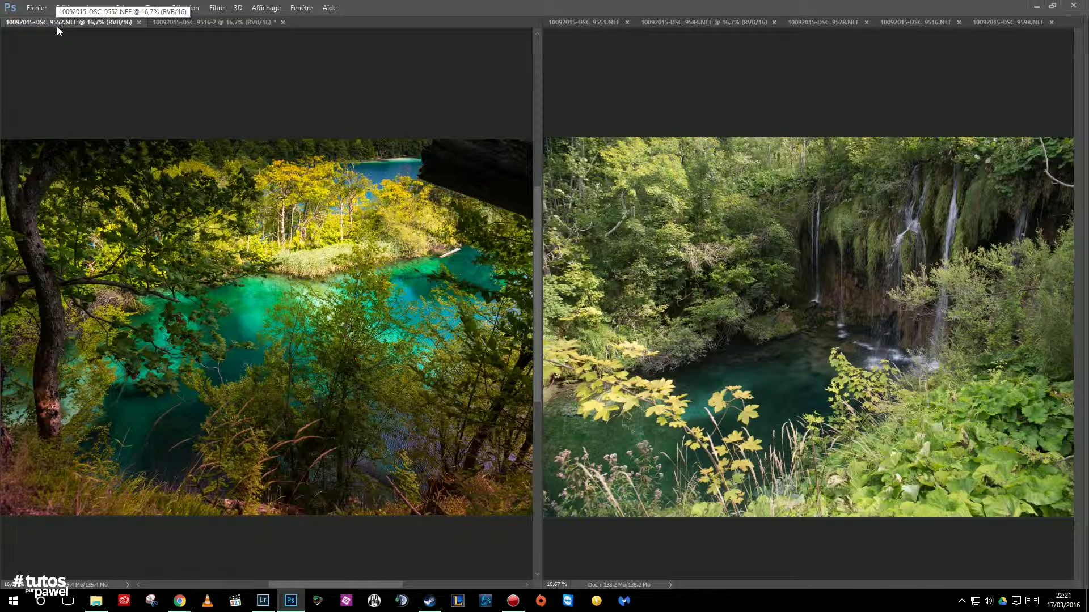
click(760, 85)
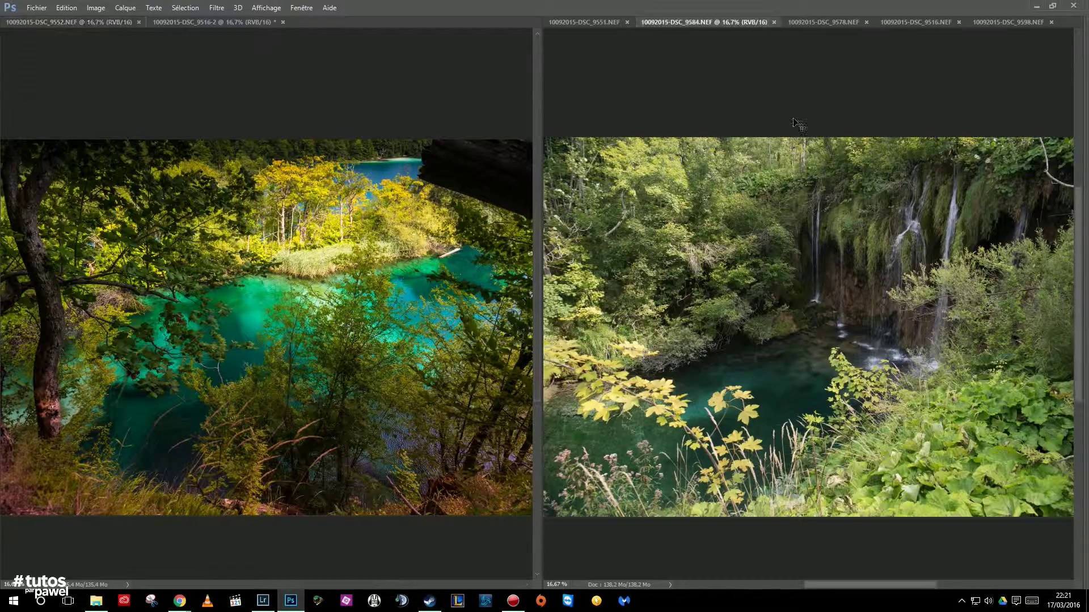
drag(770, 322, 761, 318)
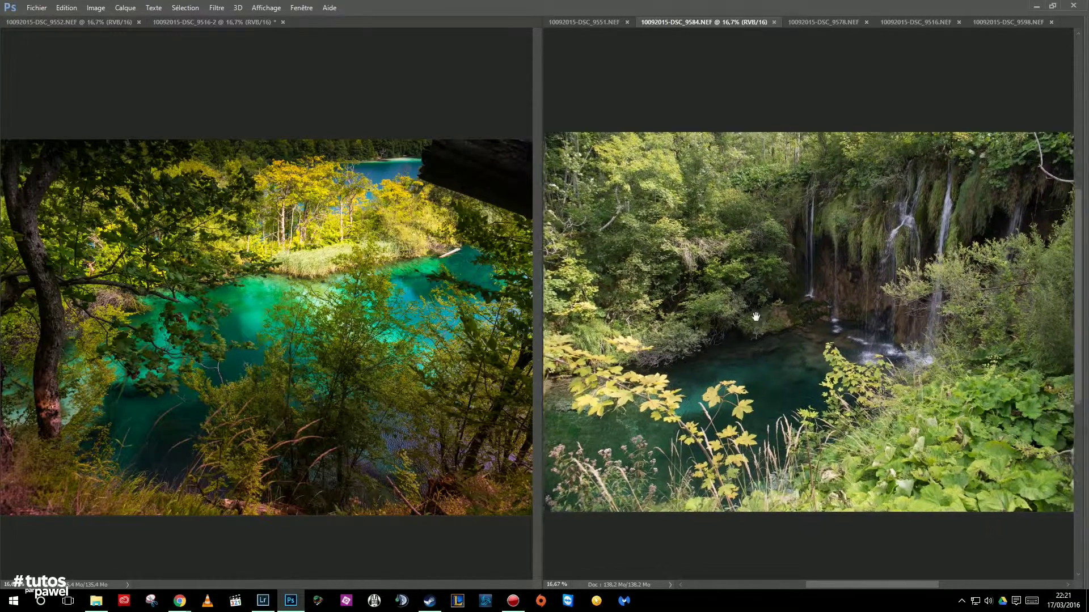
Open Correspondance de la couleur on the pond photo with DSC_9552 as source.
click(125, 8)
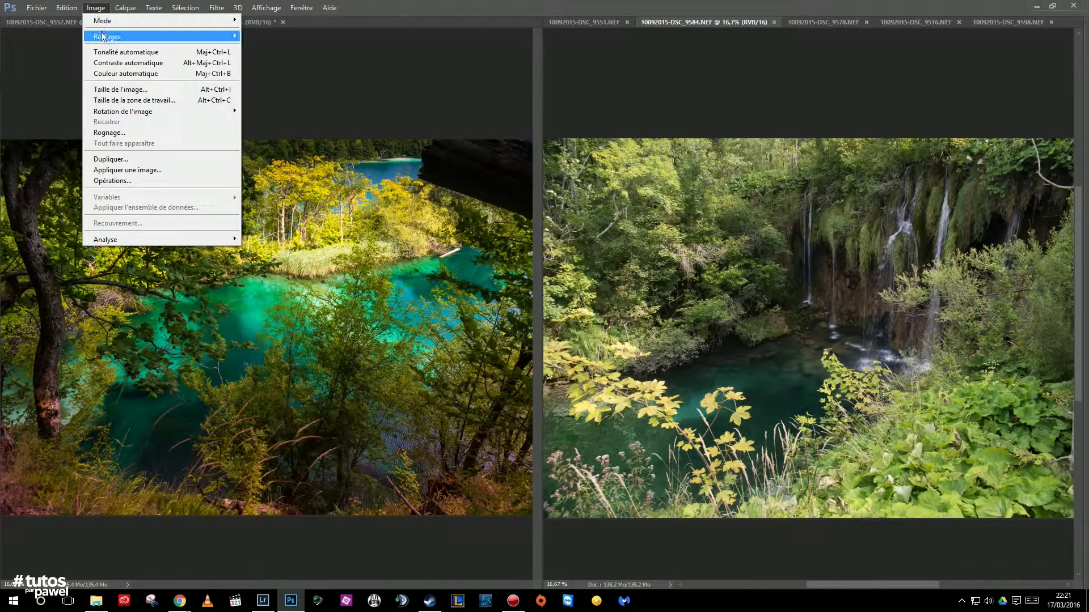
mouse_move(107, 37)
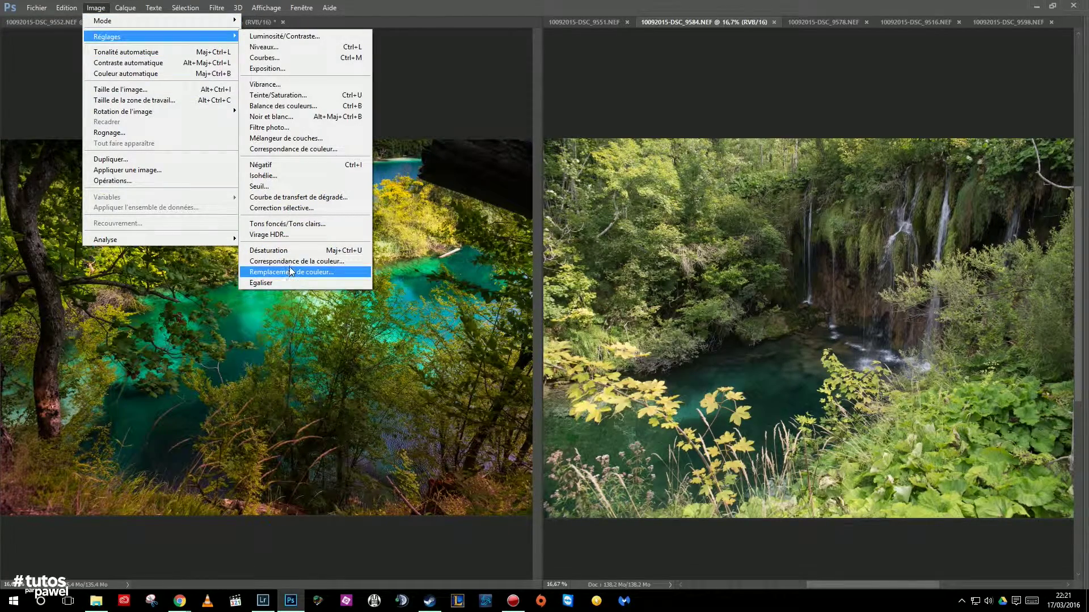
click(355, 262)
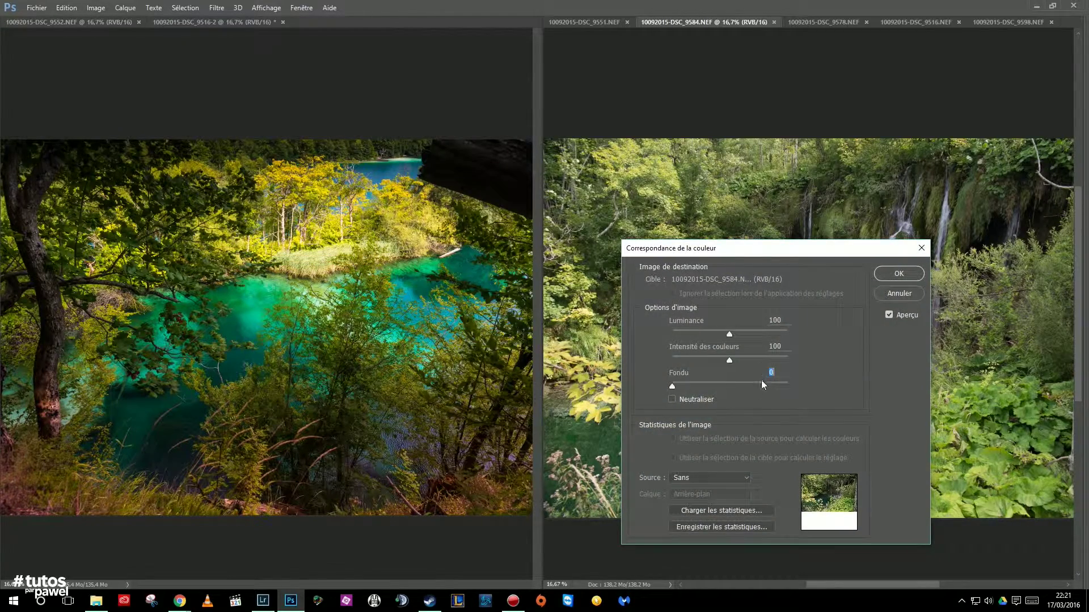
drag(718, 255, 785, 192)
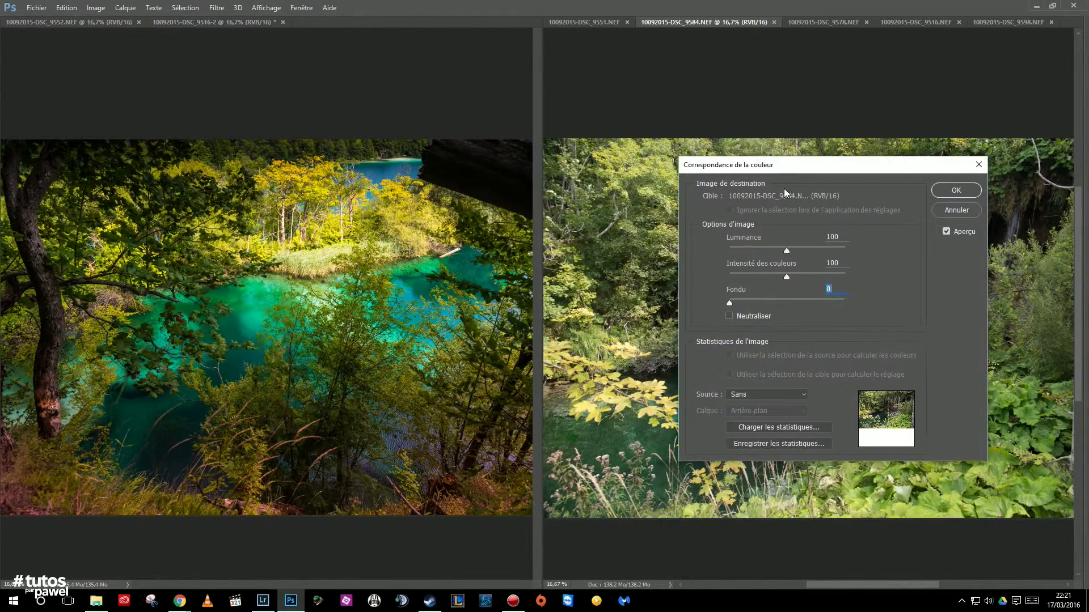
click(746, 397)
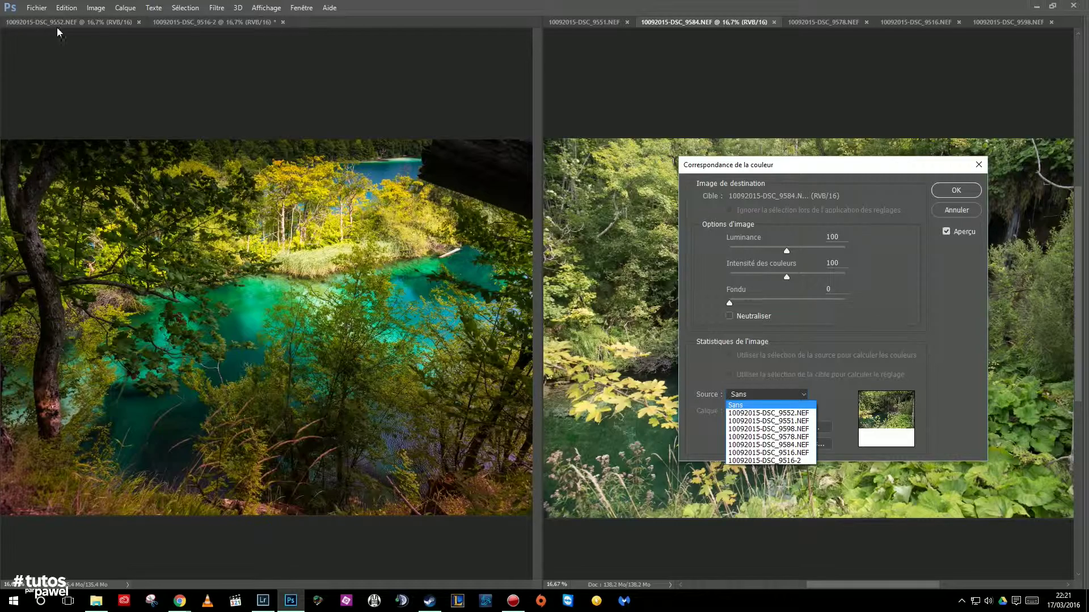
click(762, 413)
drag(821, 170, 376, 178)
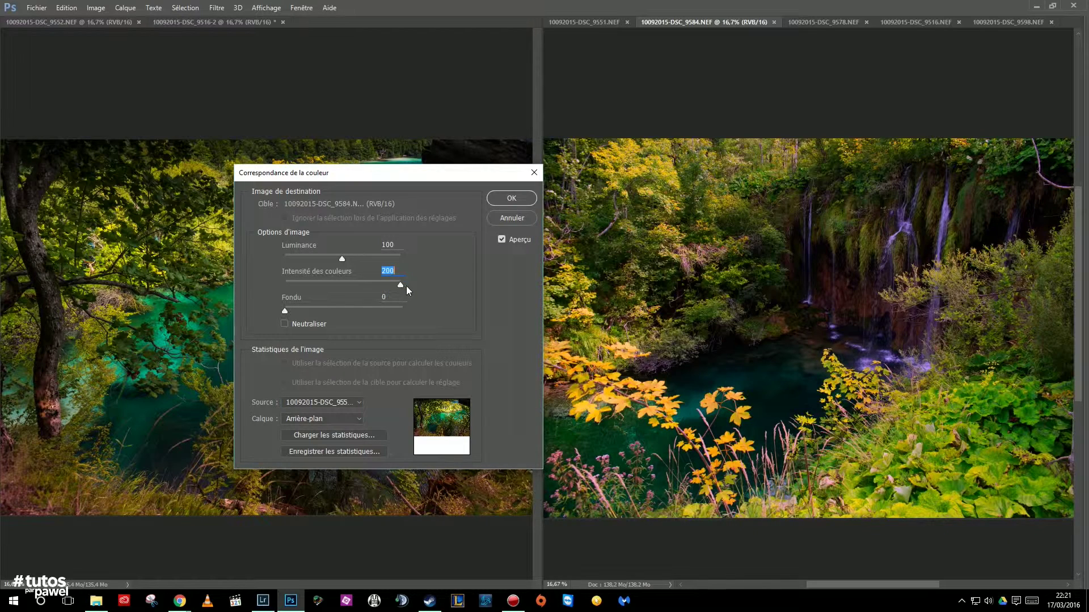
Set luminance 119, colour intensity 127 and fade 27, then apply the match.
drag(402, 285, 344, 288)
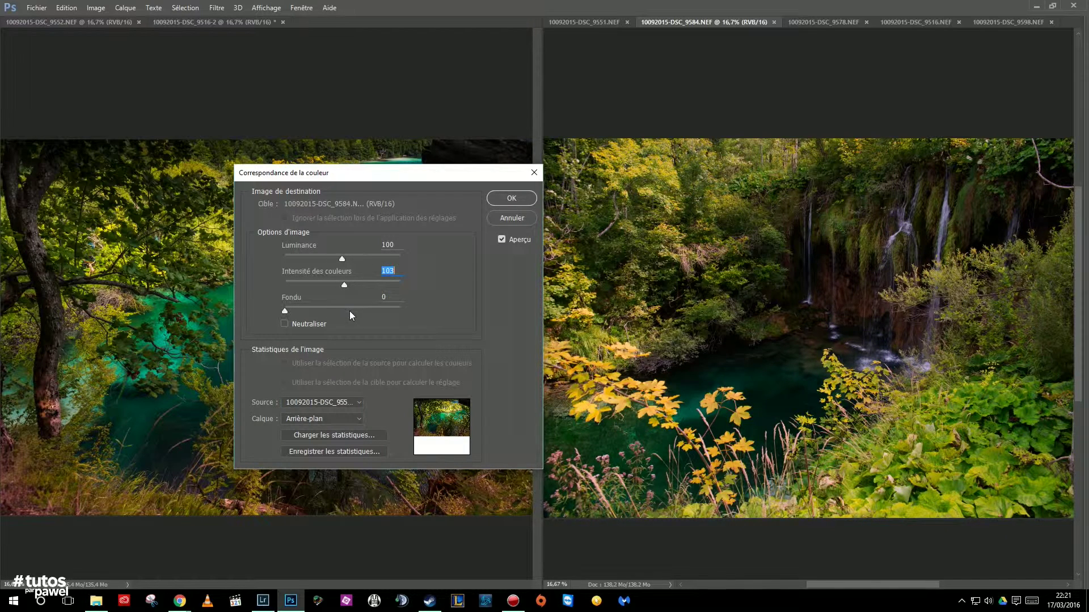
drag(286, 310, 331, 310)
drag(357, 307, 361, 312)
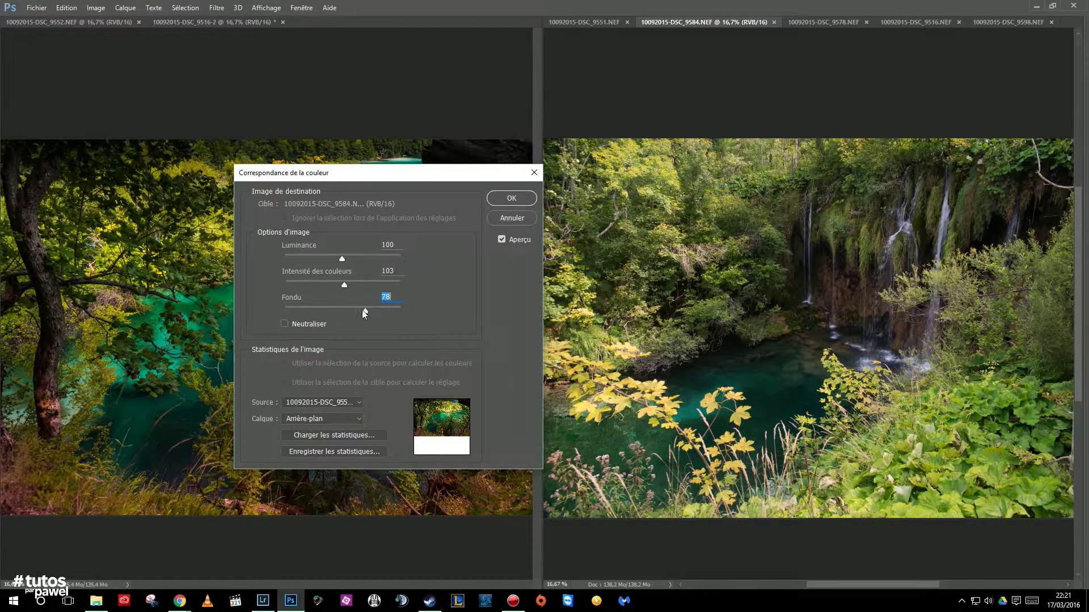
drag(356, 313, 348, 315)
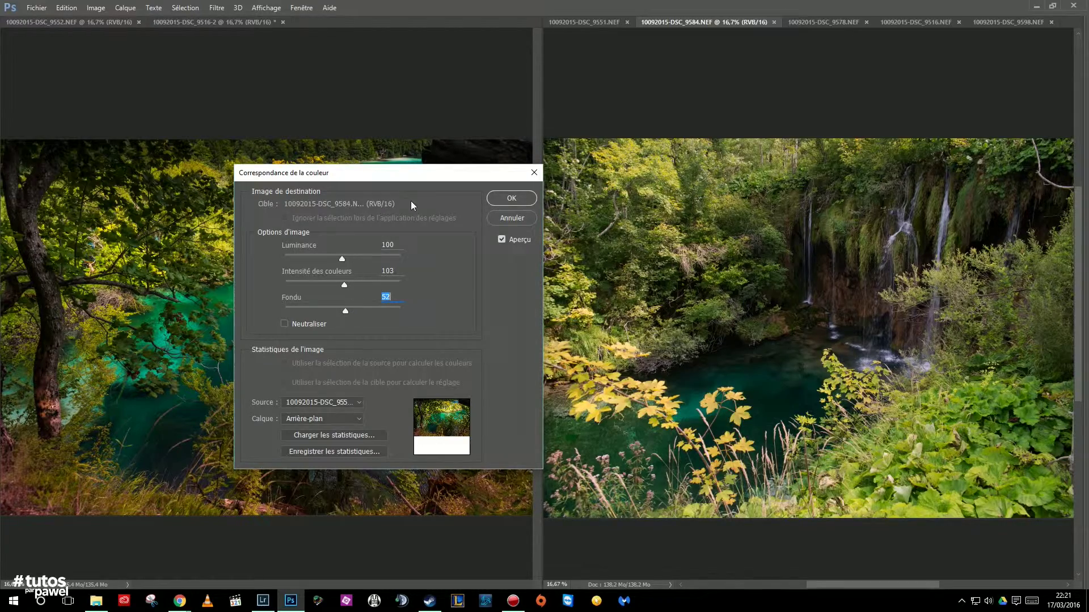
drag(431, 174, 554, 334)
drag(468, 474, 454, 475)
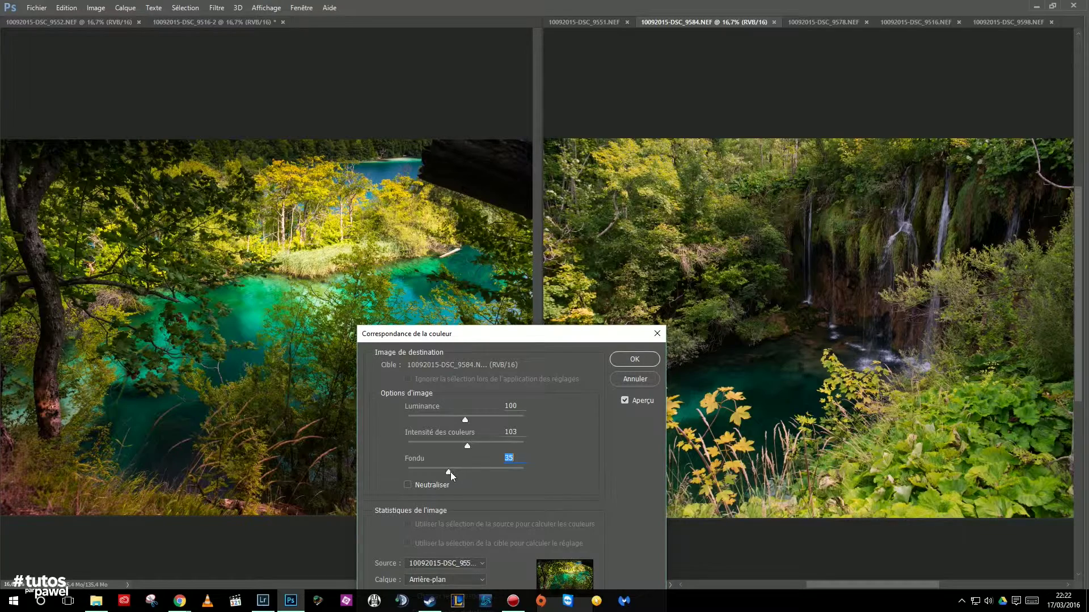
drag(441, 472, 436, 472)
drag(465, 419, 481, 447)
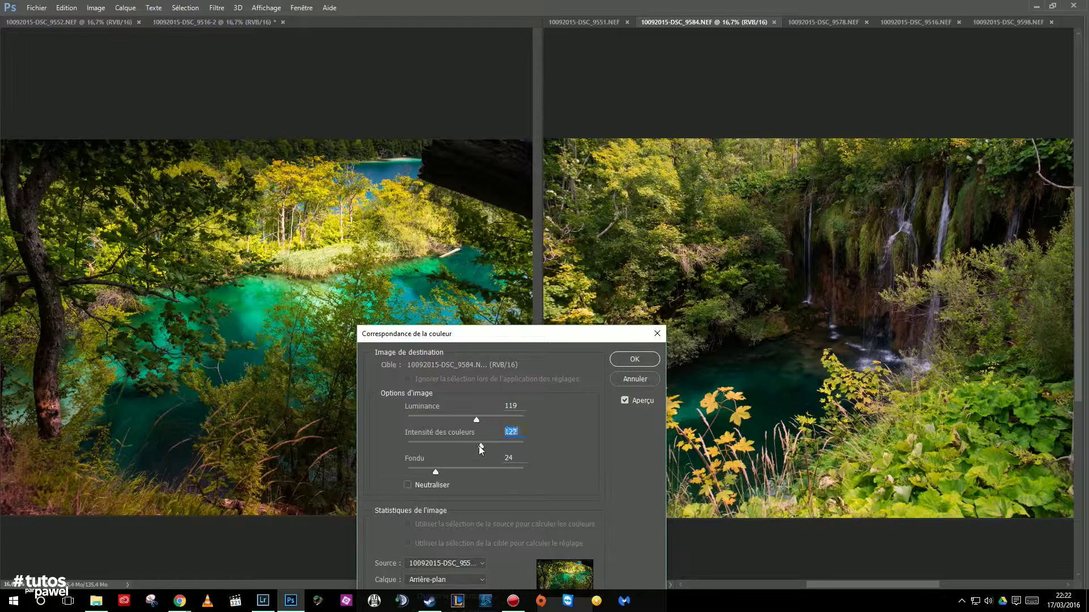
click(436, 473)
drag(517, 335, 499, 253)
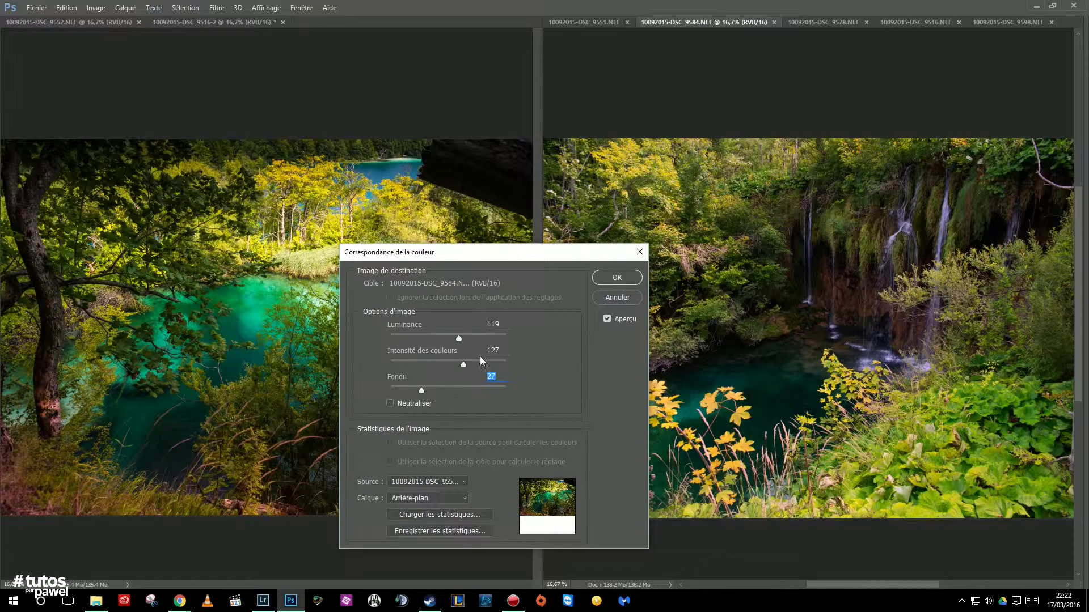
click(615, 278)
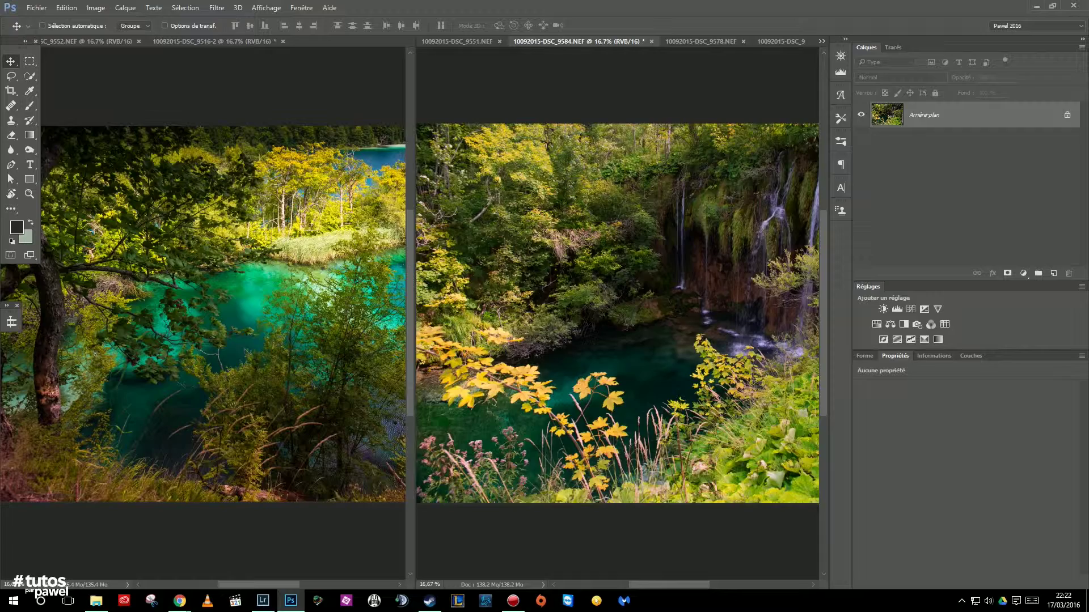
Try a colour match from the sunlit forest photo, then cancel it.
click(685, 41)
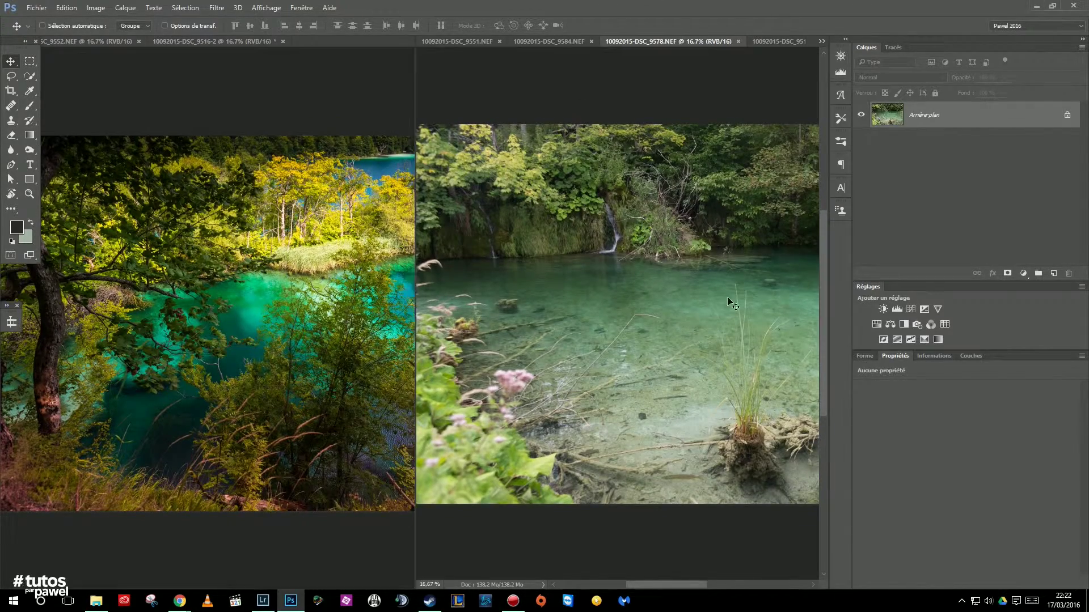
key(Tab)
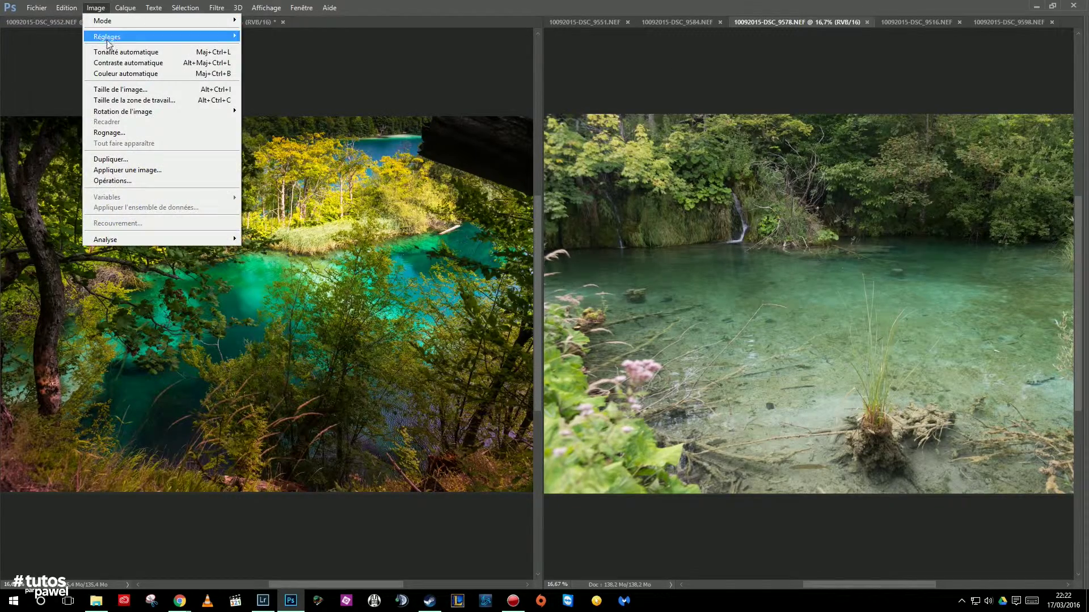
mouse_move(107, 37)
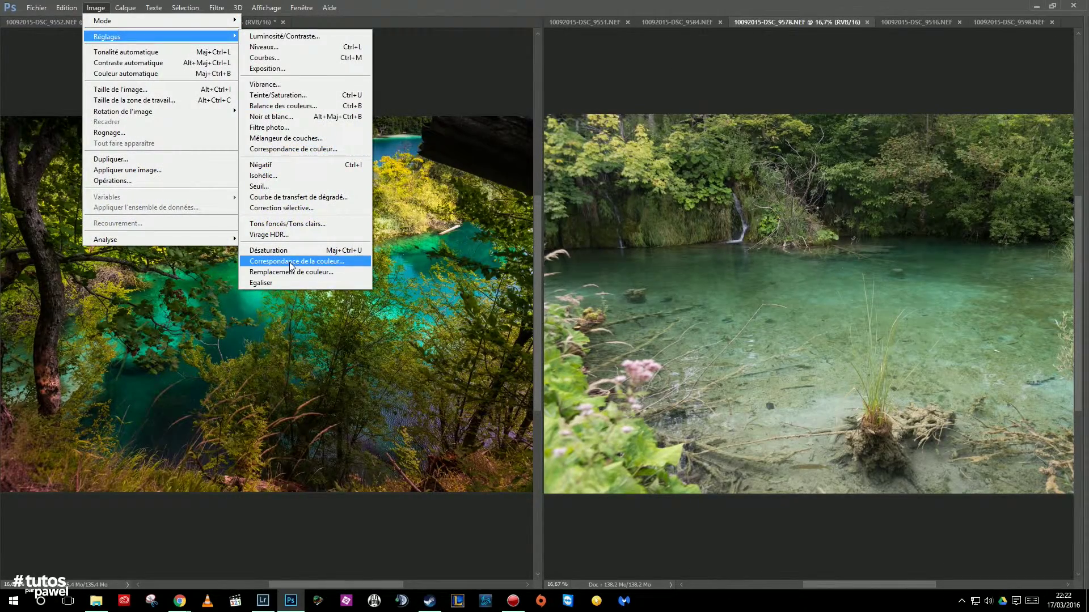
click(292, 262)
mouse_move(479, 262)
mouse_down()
mouse_move(499, 262)
mouse_move(662, 164)
mouse_up()
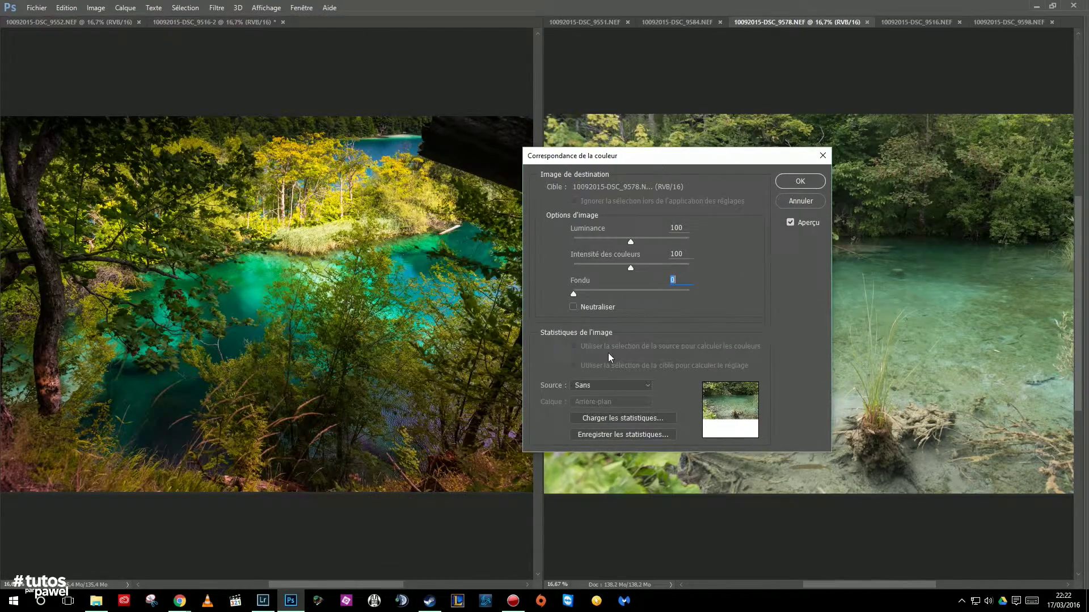
click(588, 384)
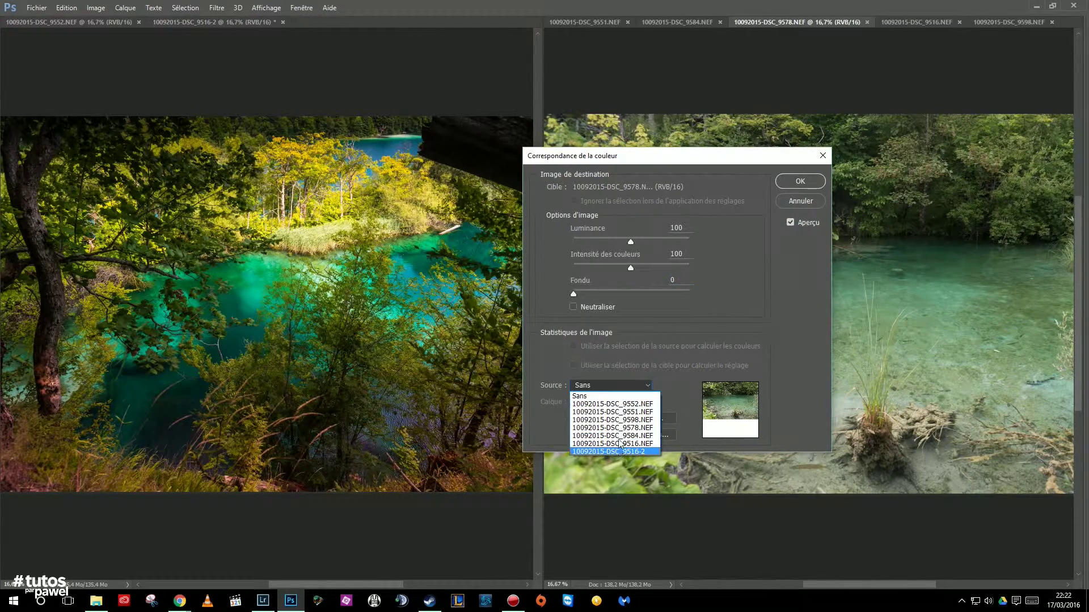
click(619, 404)
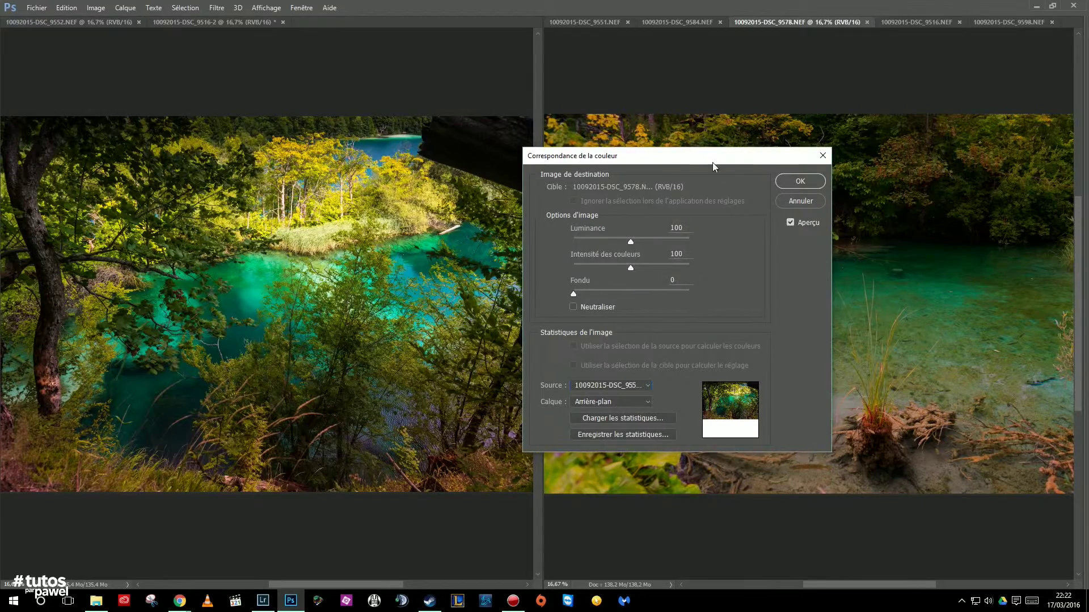
drag(712, 162, 454, 80)
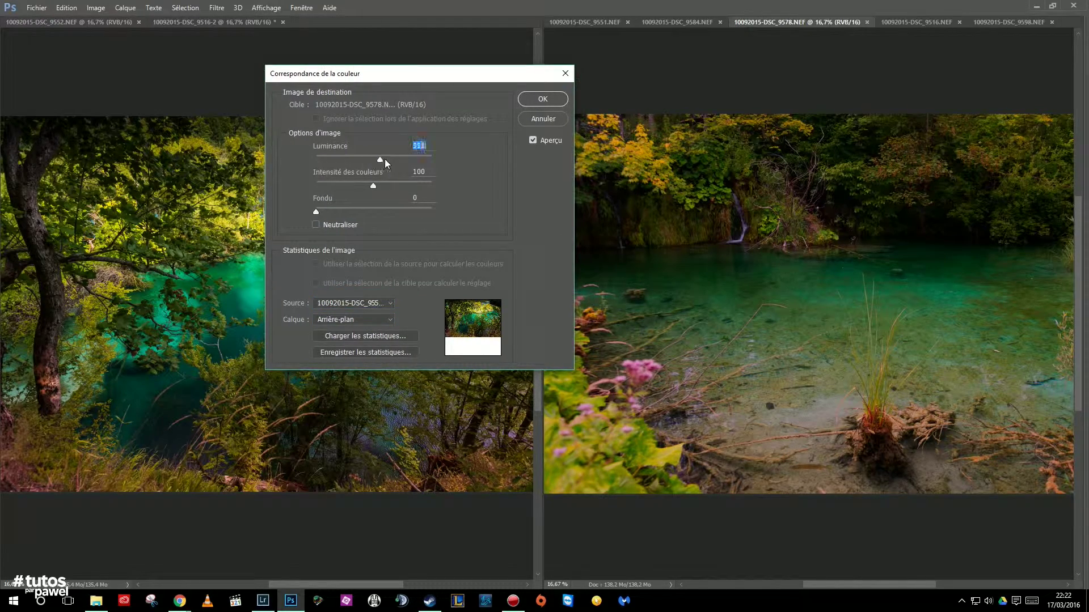
drag(397, 158, 402, 158)
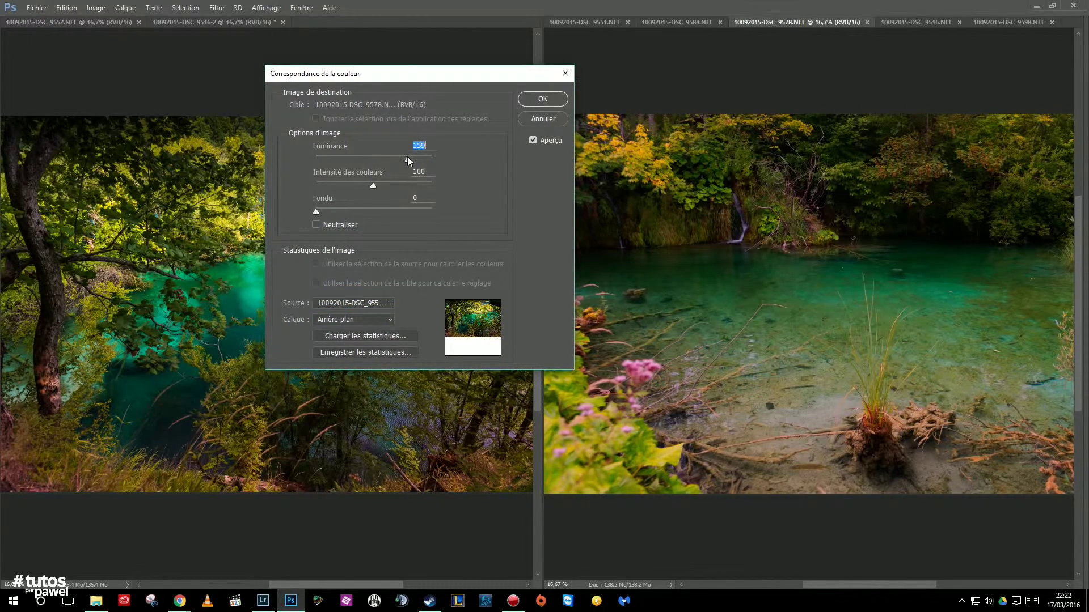
drag(318, 210, 354, 210)
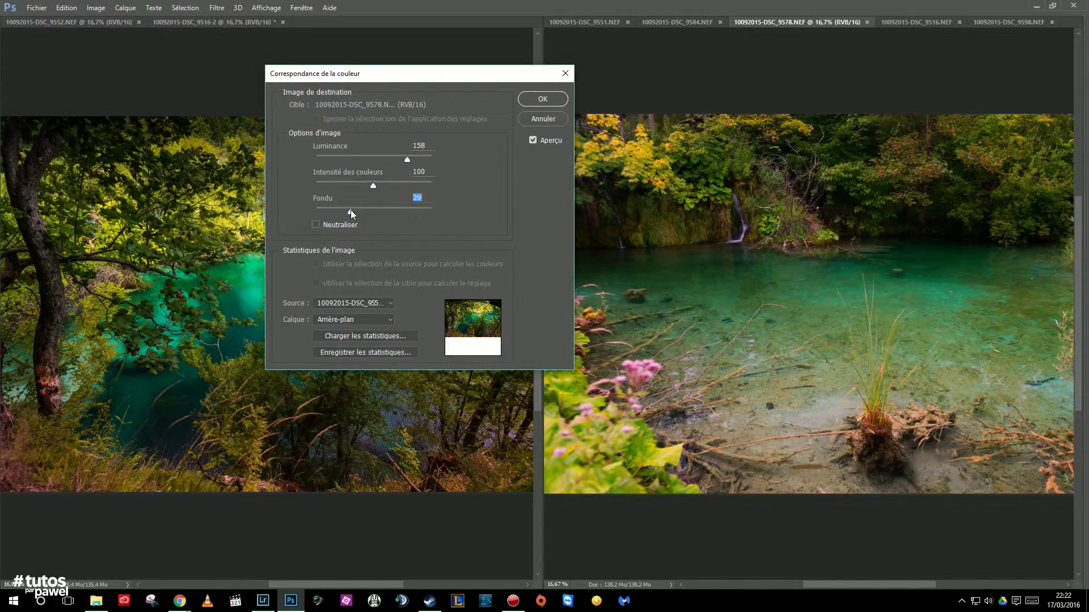
drag(355, 212, 353, 212)
click(543, 119)
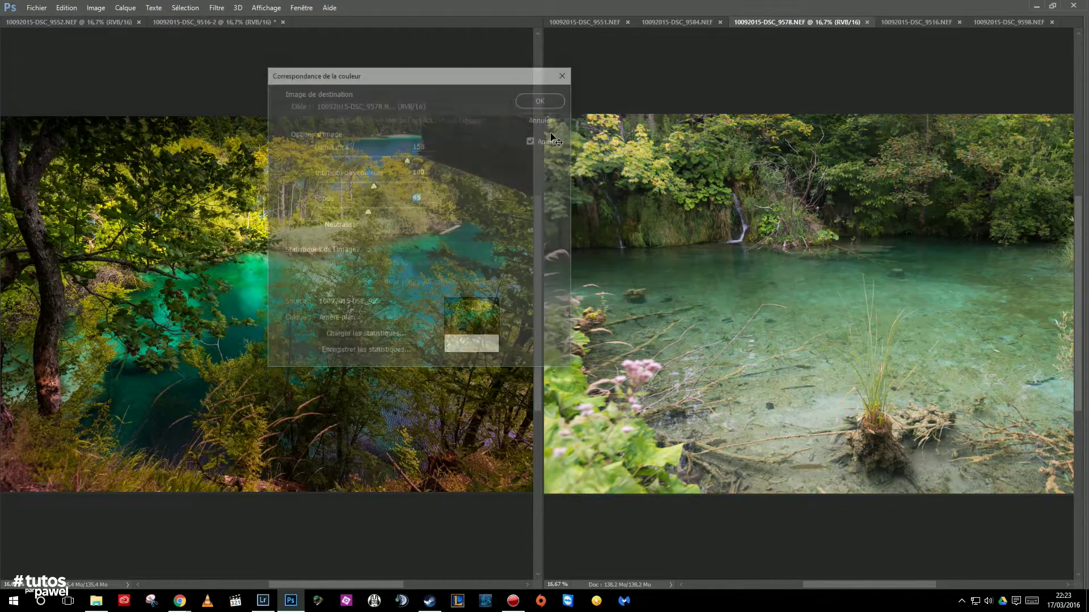
Duplicate the photo's Background layer and hide the panels again.
key(Tab)
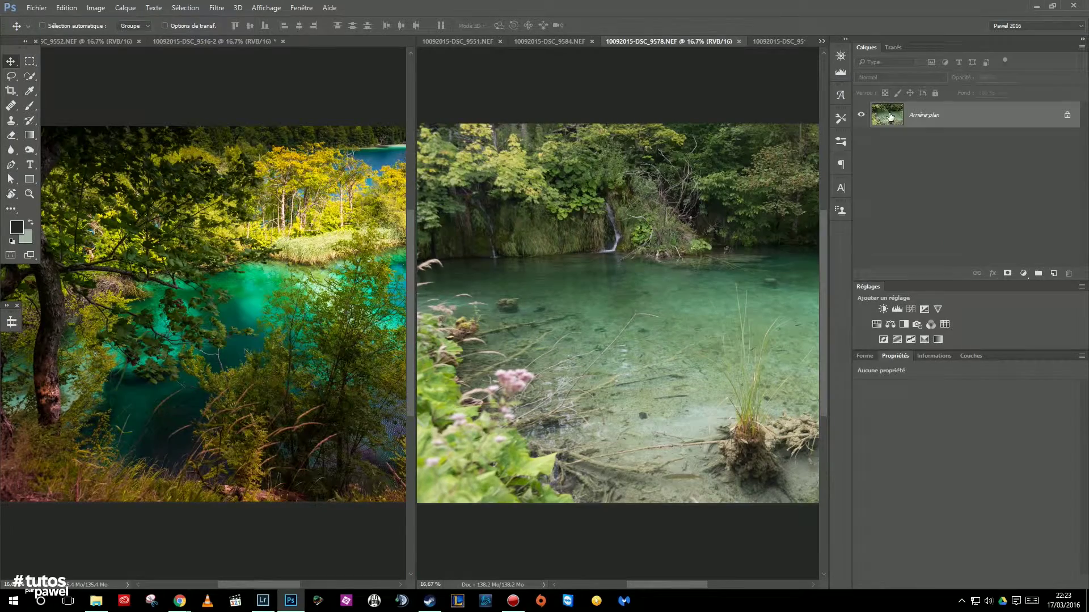
drag(897, 113, 1053, 273)
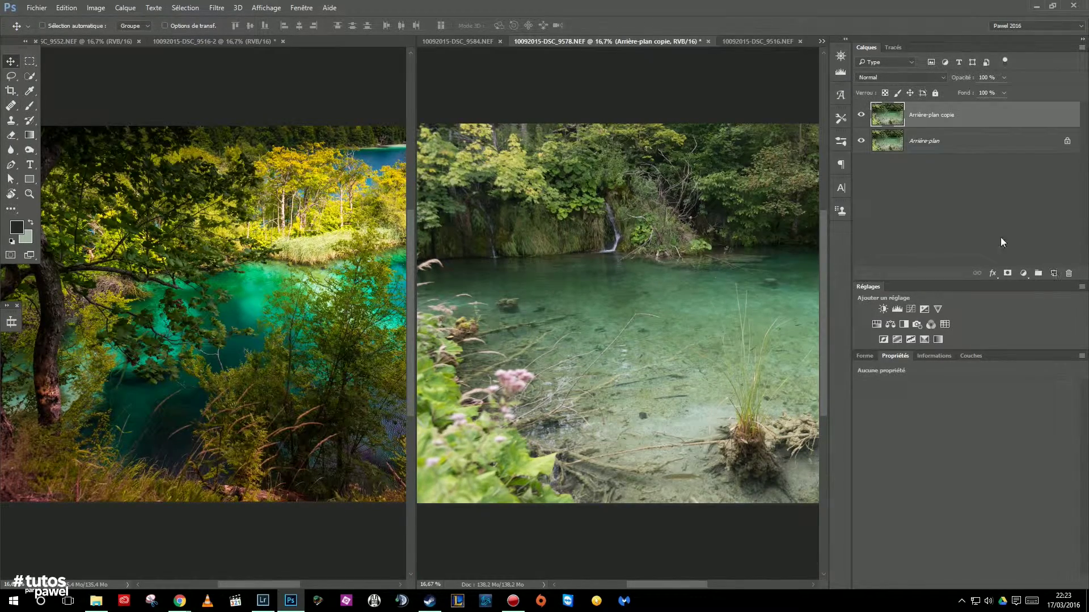
key(Tab)
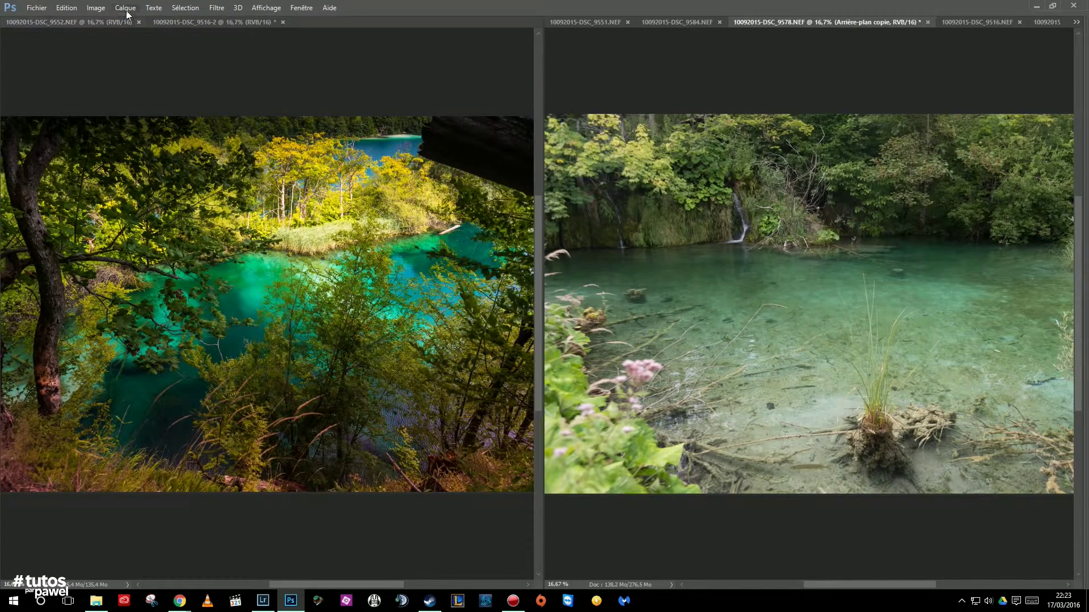
Open Image > Réglages > Correspondance de la couleur for the duplicated layer.
click(126, 8)
click(96, 8)
click(95, 8)
mouse_move(108, 36)
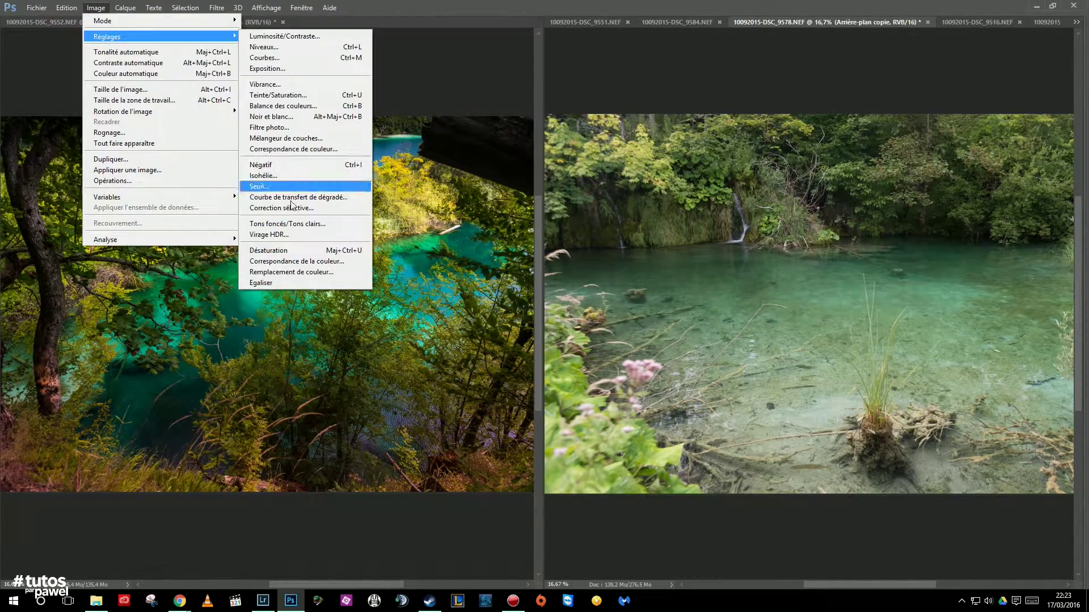
click(292, 261)
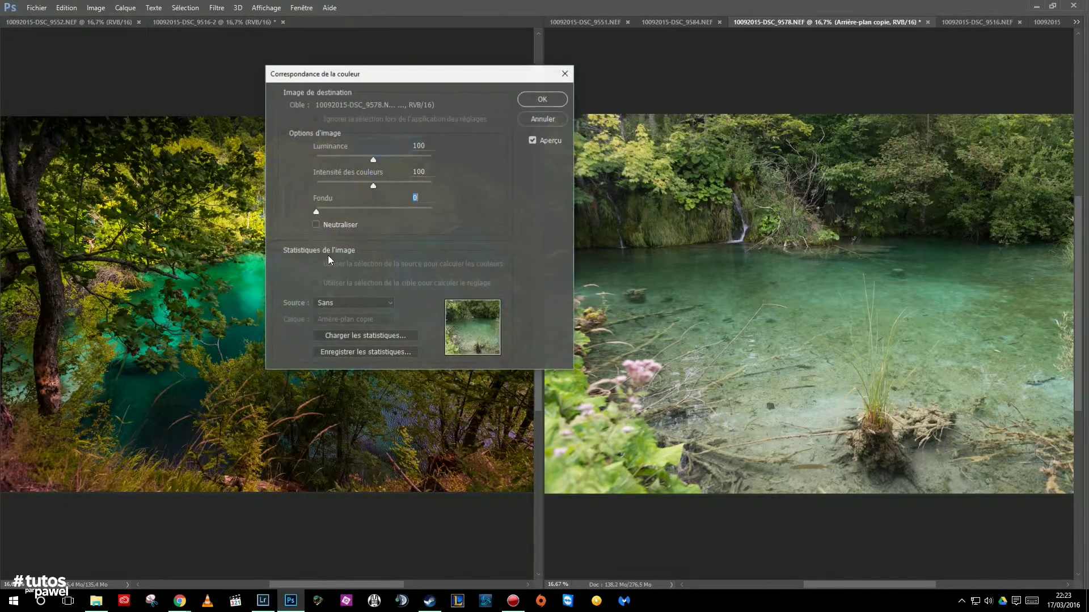
Match the copy layer to the sunlit forest photo, neutralised, at luminance 134 and intensity 144.
click(353, 302)
click(352, 314)
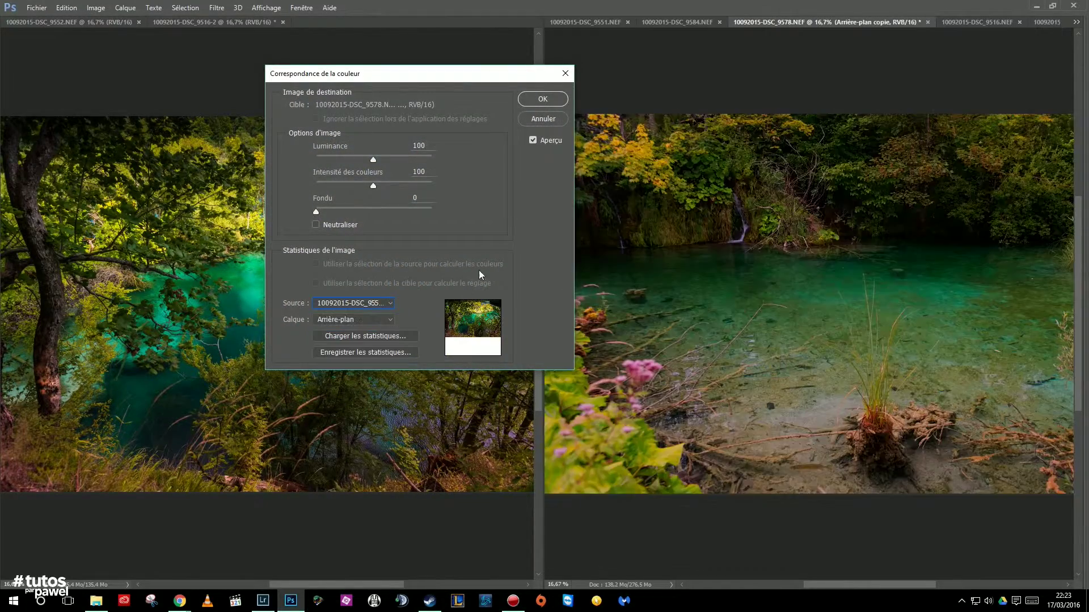
drag(497, 74, 544, 161)
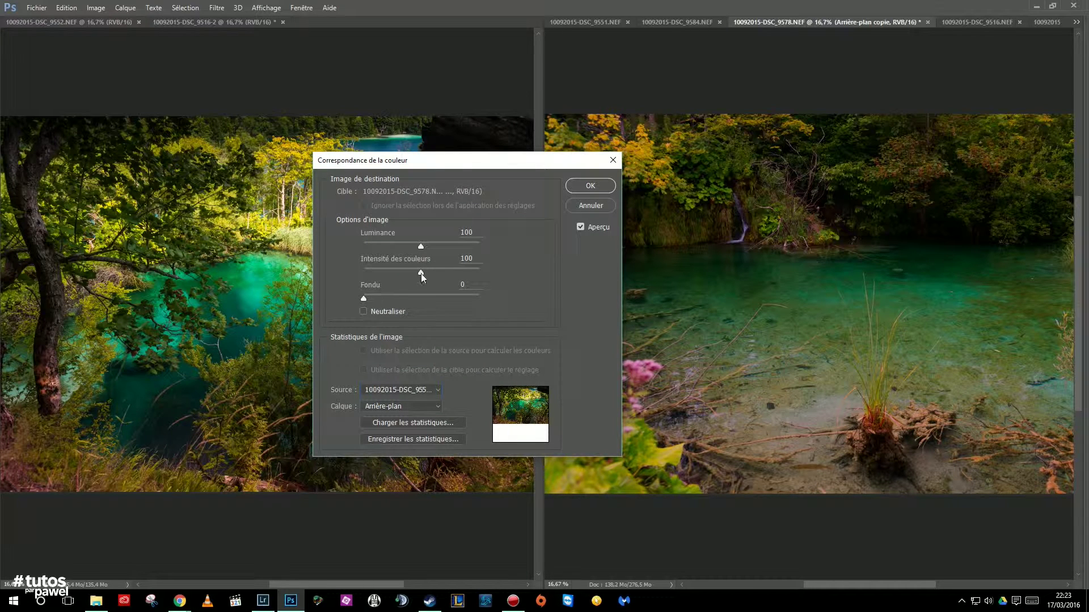
drag(431, 162, 398, 156)
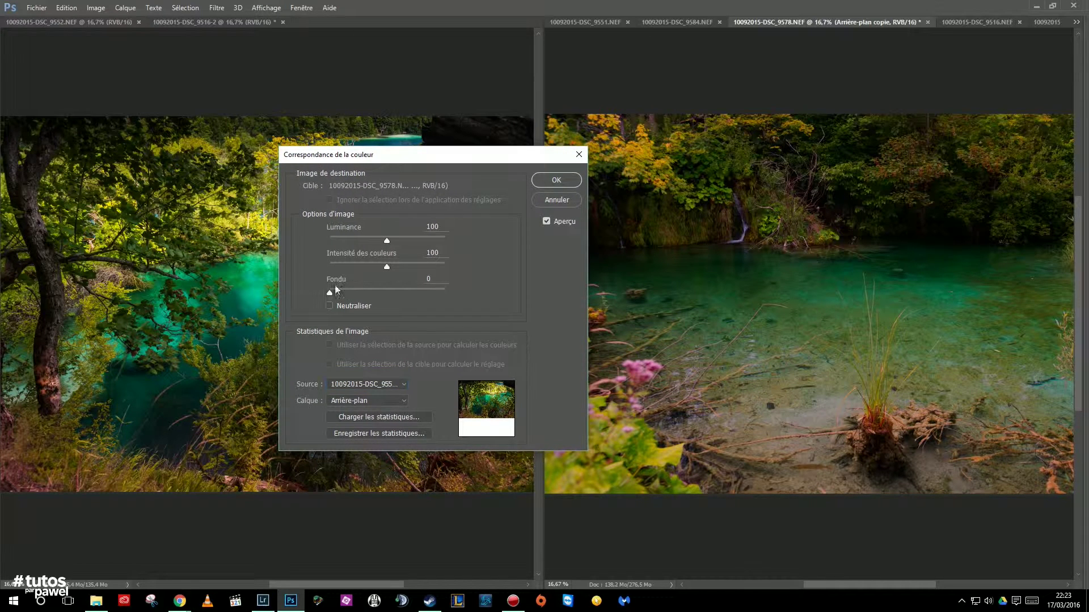
drag(456, 160, 491, 160)
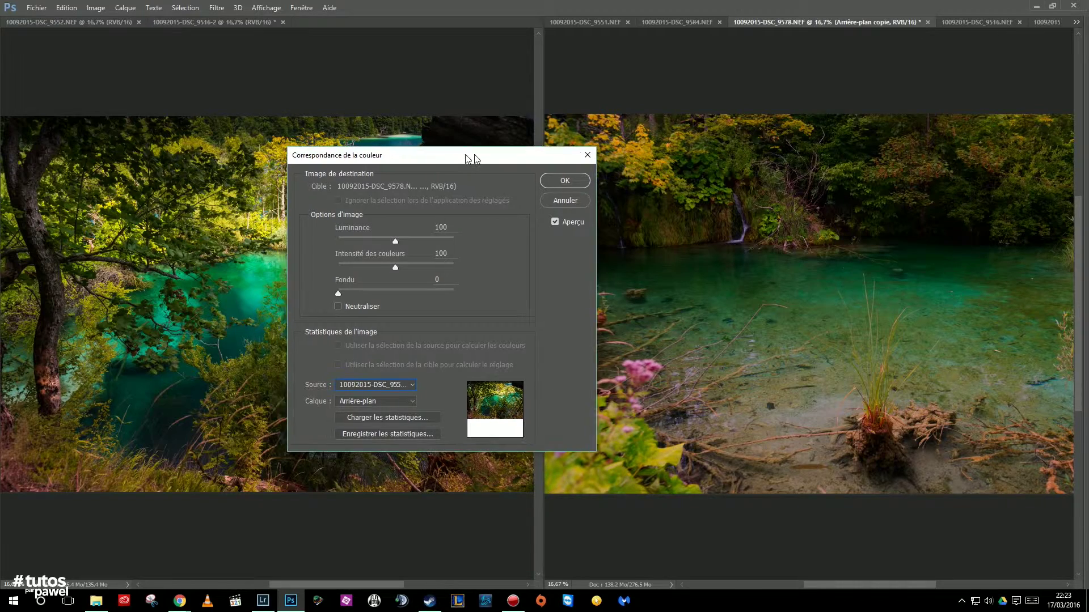
click(364, 305)
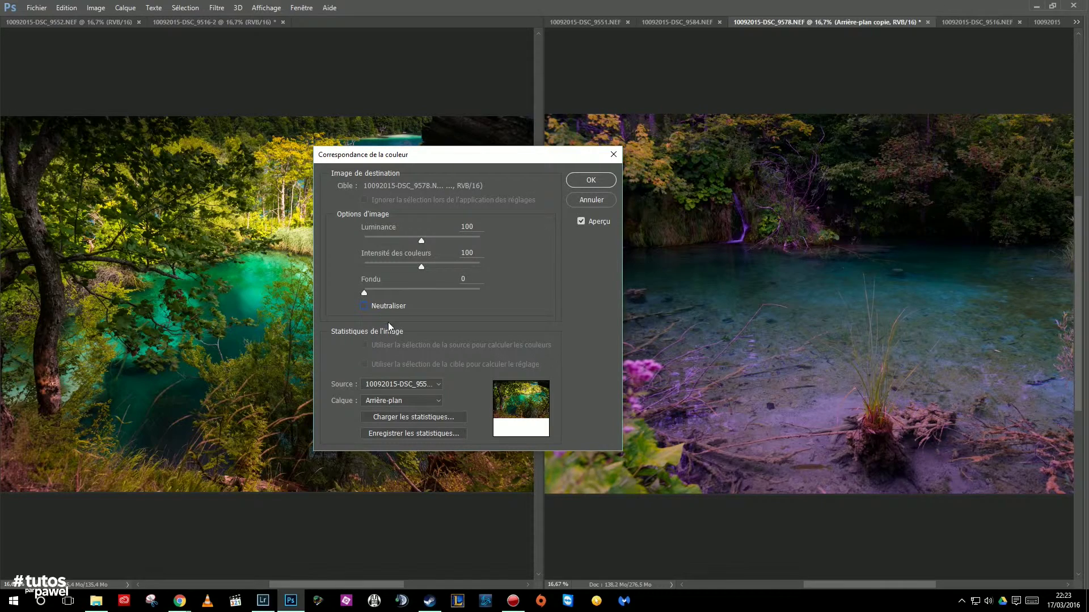
mouse_move(422, 265)
mouse_down()
mouse_move(448, 266)
mouse_move(425, 241)
mouse_move(441, 240)
mouse_up()
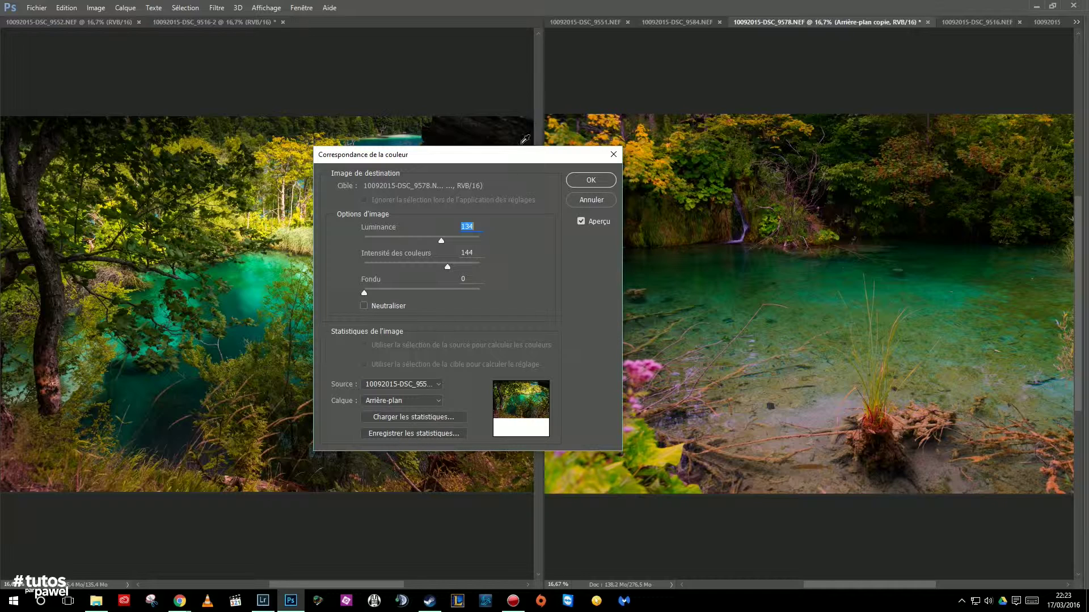
drag(530, 154, 544, 101)
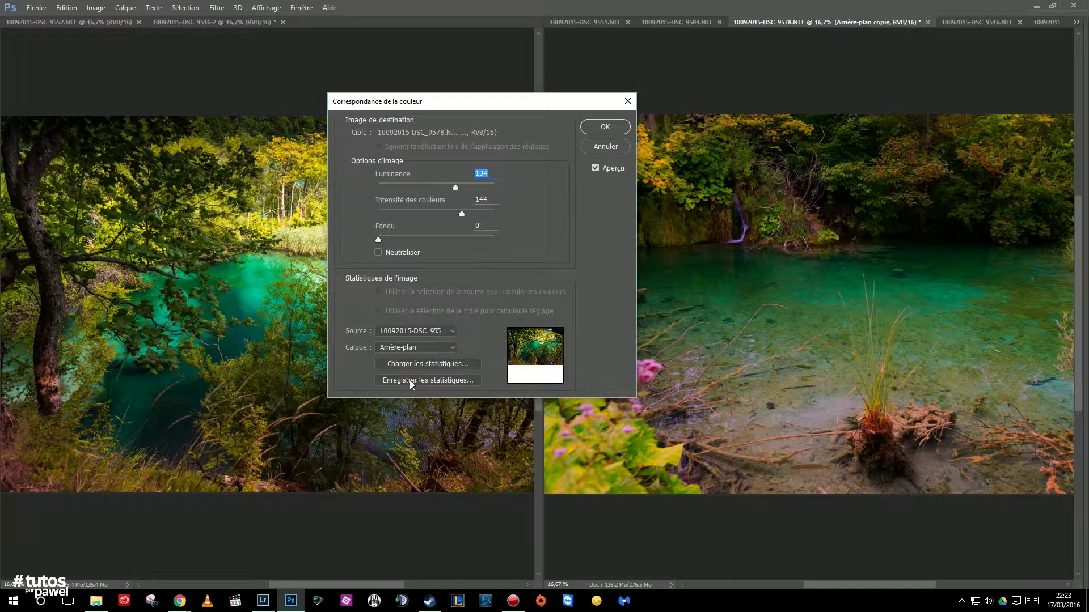
drag(545, 102, 551, 141)
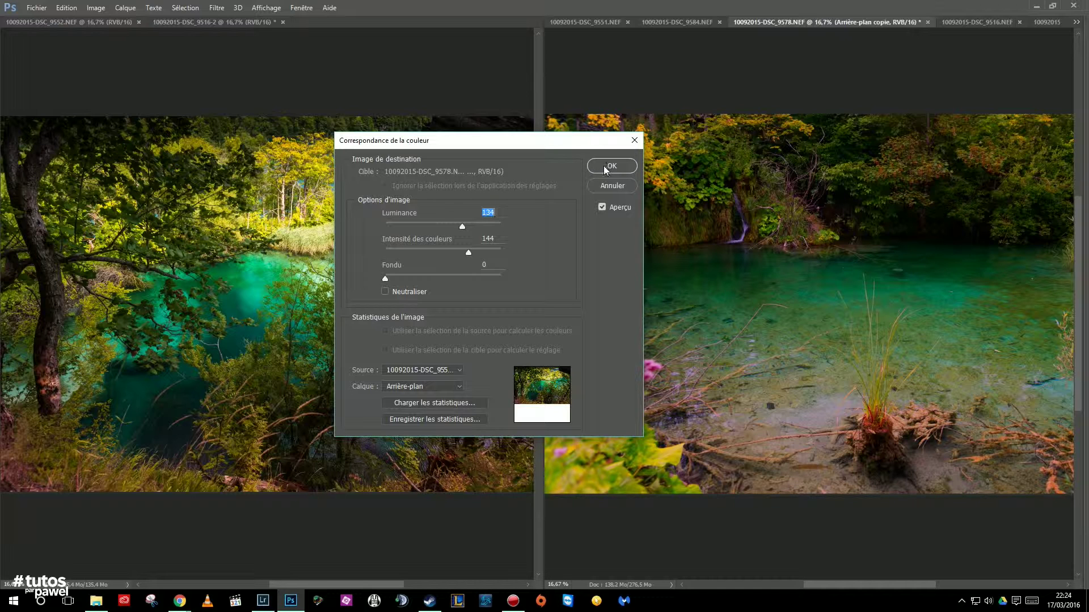
click(605, 169)
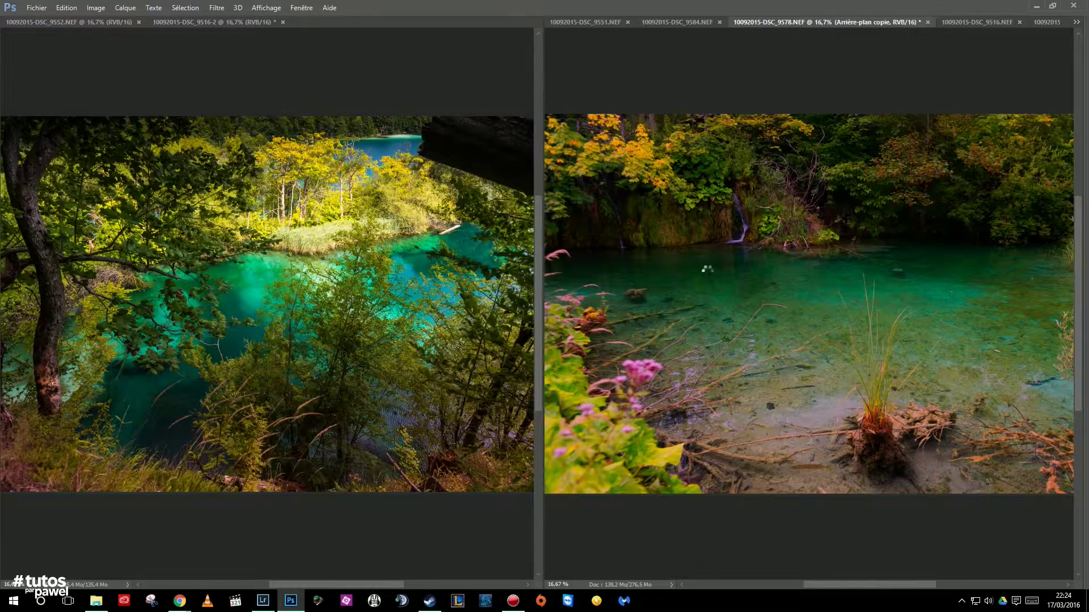
Compare the copy layer on and off and try the Lumière tamisée blend mode.
key(Tab)
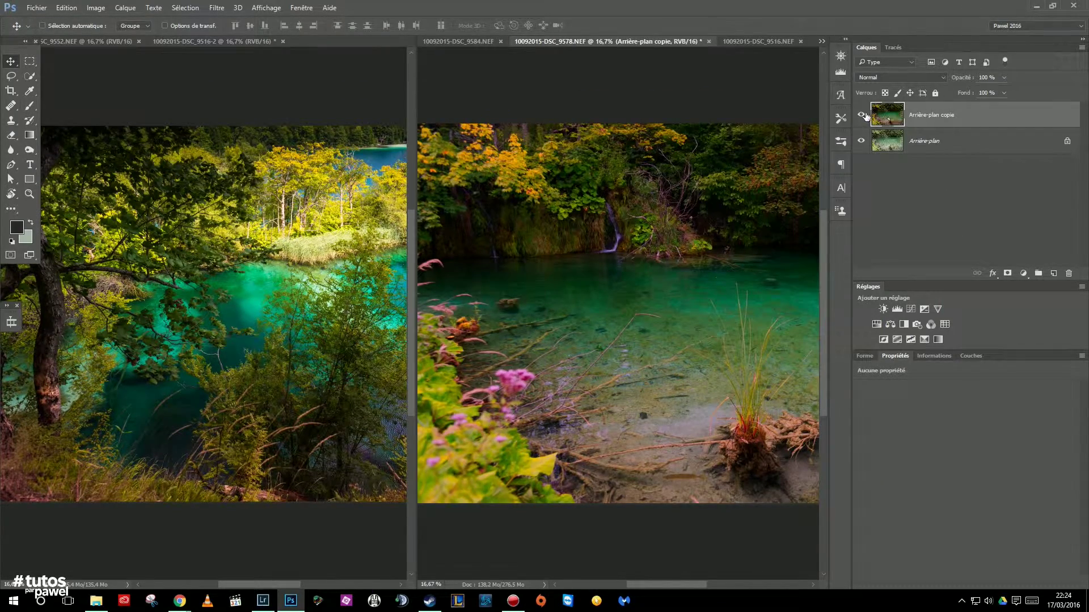
click(861, 115)
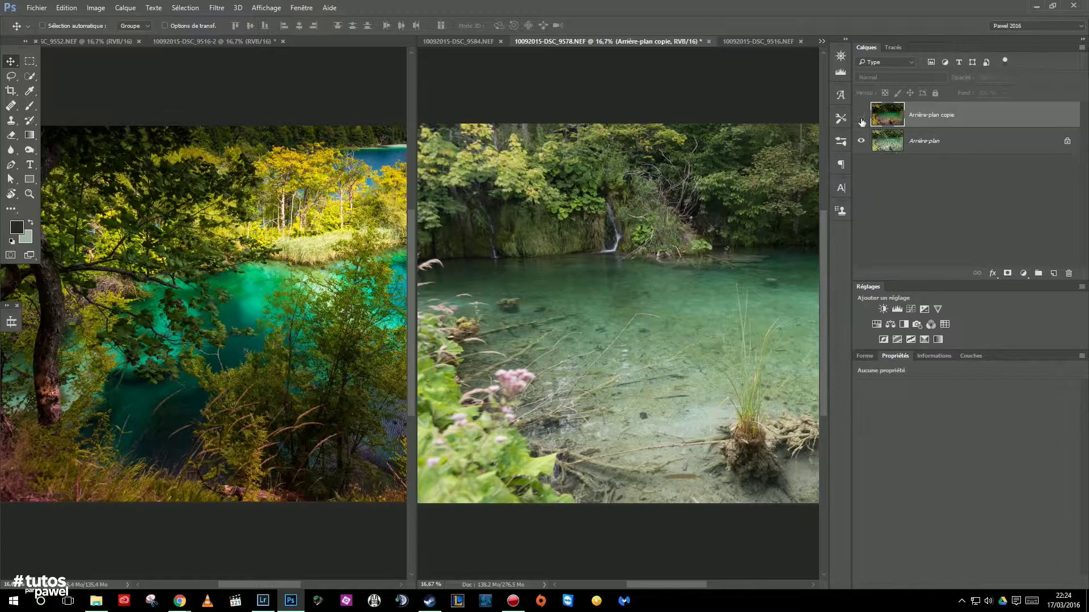
click(862, 119)
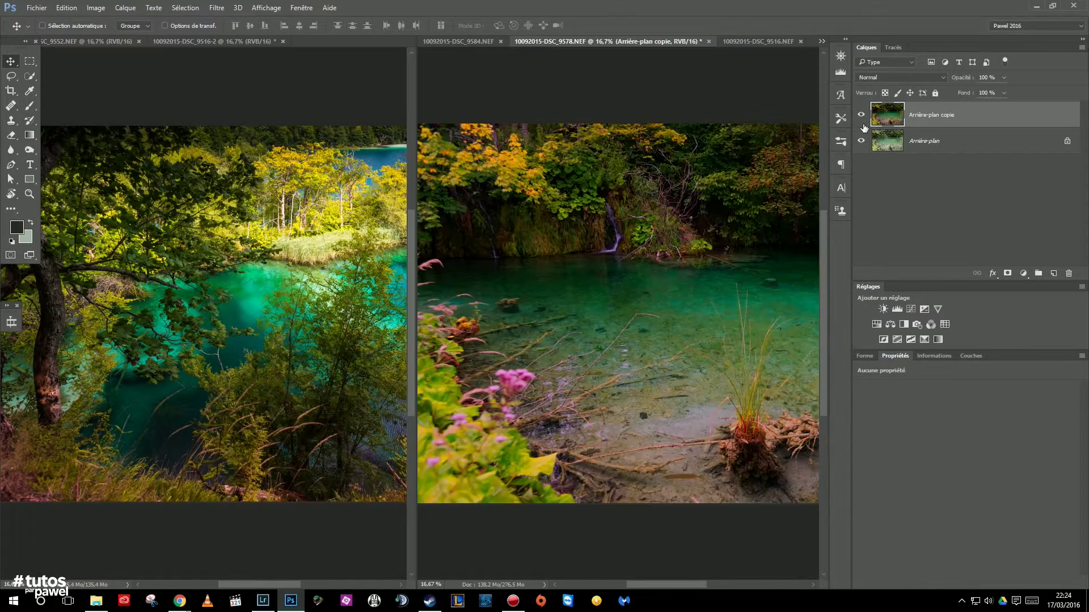
click(900, 77)
click(881, 199)
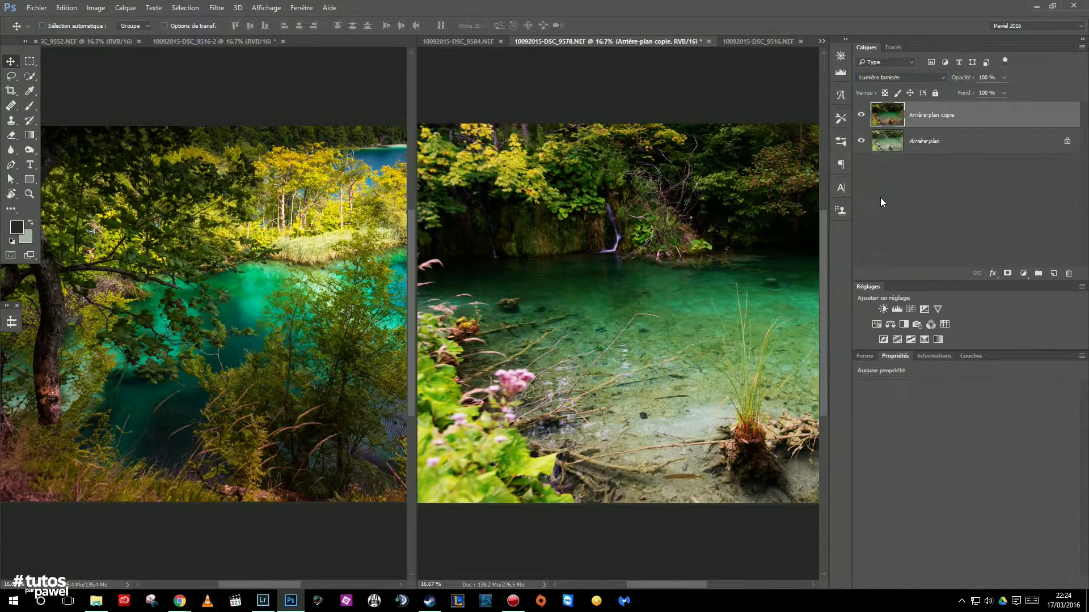
key(Return)
drag(672, 262, 617, 257)
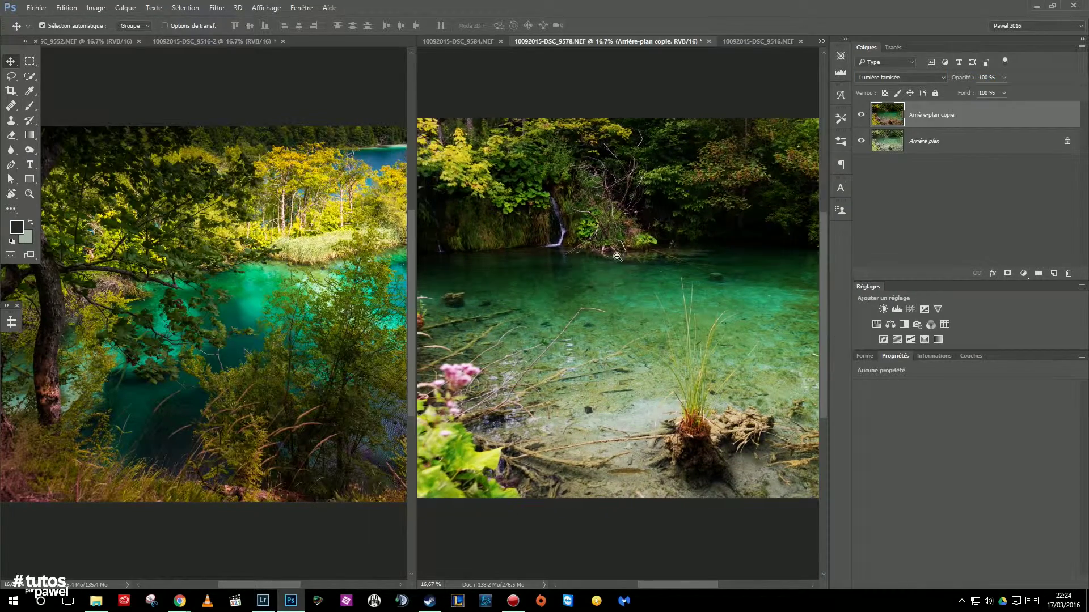
ctrl+alt+click(617, 256)
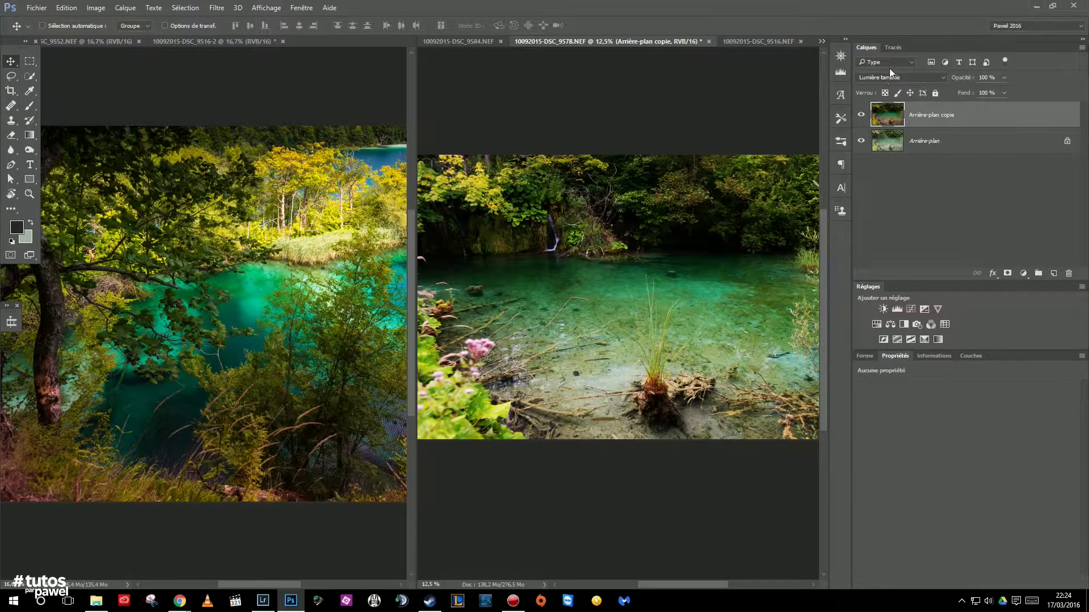
Try Incrustation and Eclaircir, then settle on Normal blending at 47% opacity.
click(892, 76)
click(873, 192)
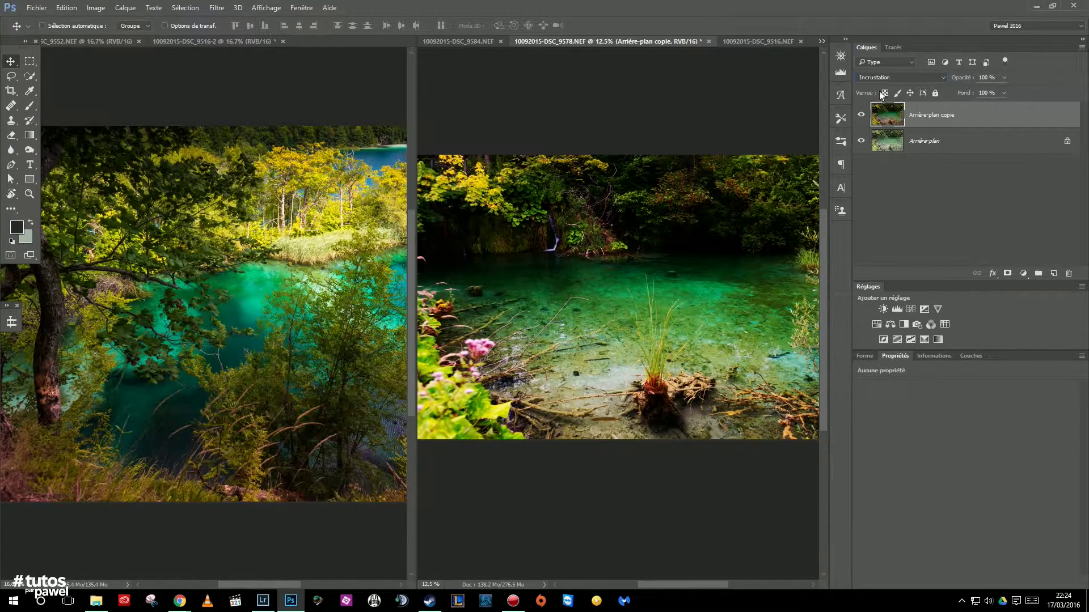
click(892, 77)
click(867, 148)
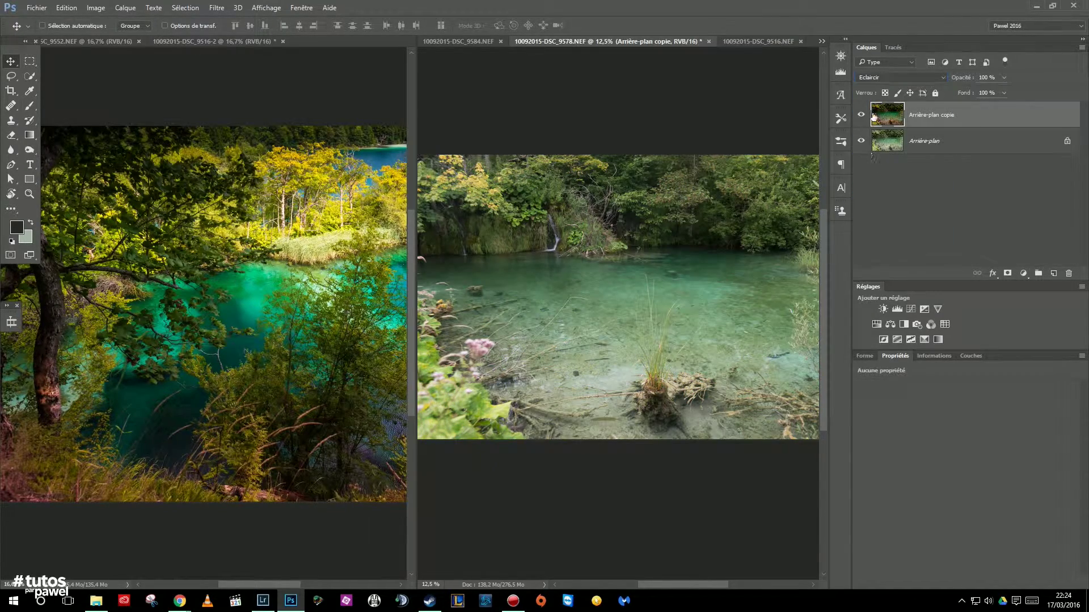
click(877, 77)
click(879, 86)
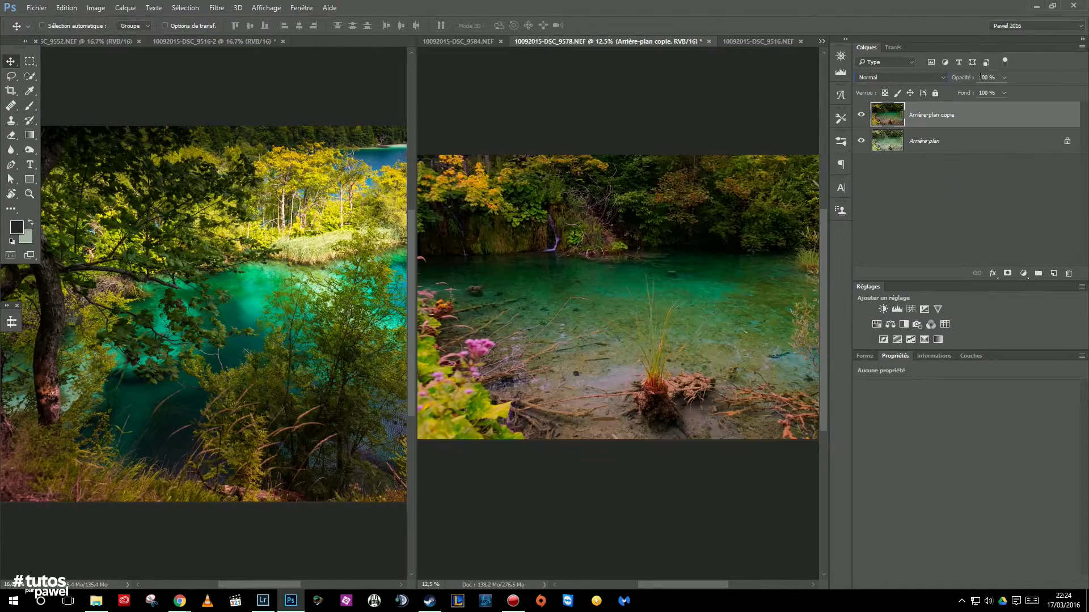
text(30)
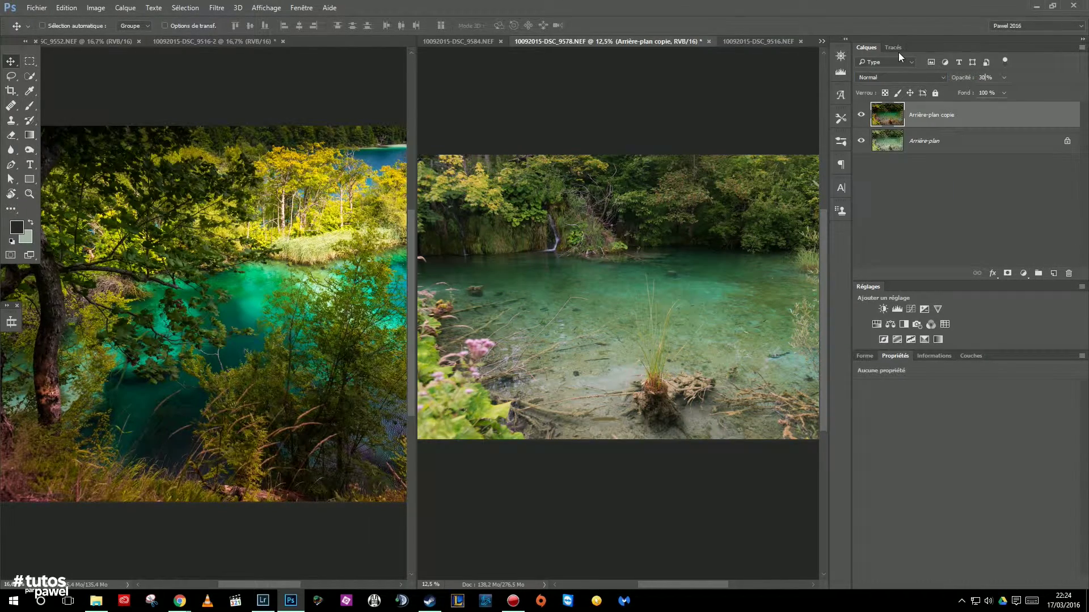
mouse_move(958, 81)
mouse_down()
mouse_move(968, 82)
mouse_move(956, 82)
mouse_up()
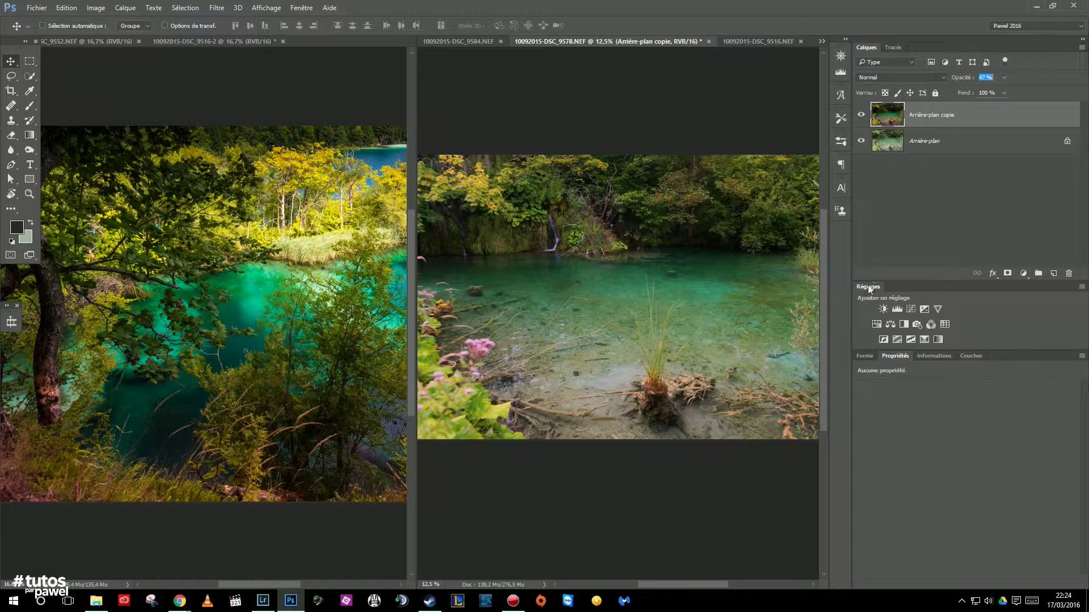
click(861, 116)
Show DSC_9516 on the right and DSC_9516-2 on the left with panels hidden.
click(752, 40)
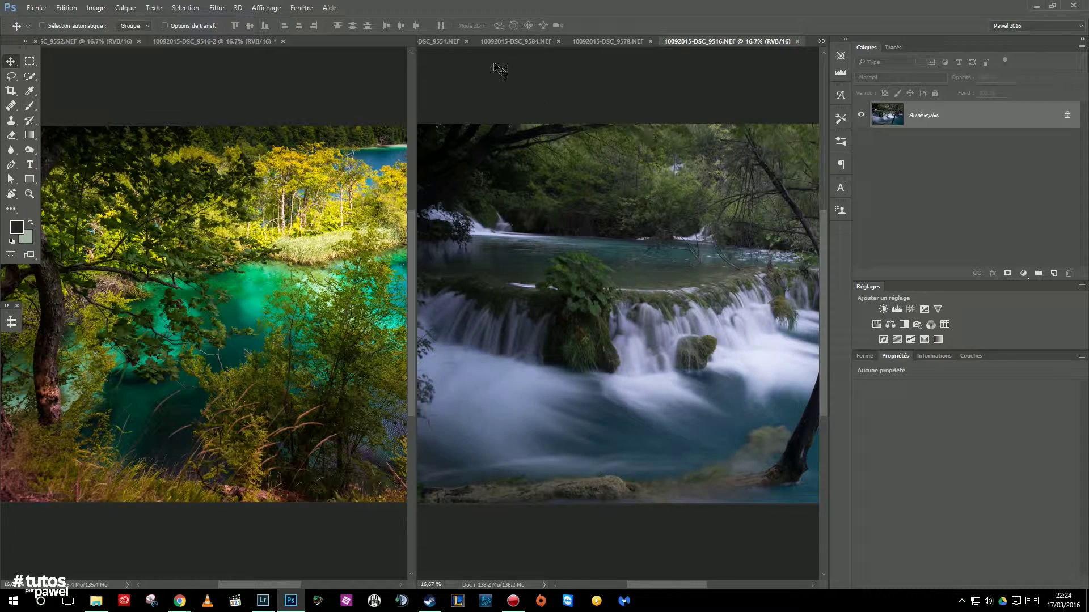
click(198, 41)
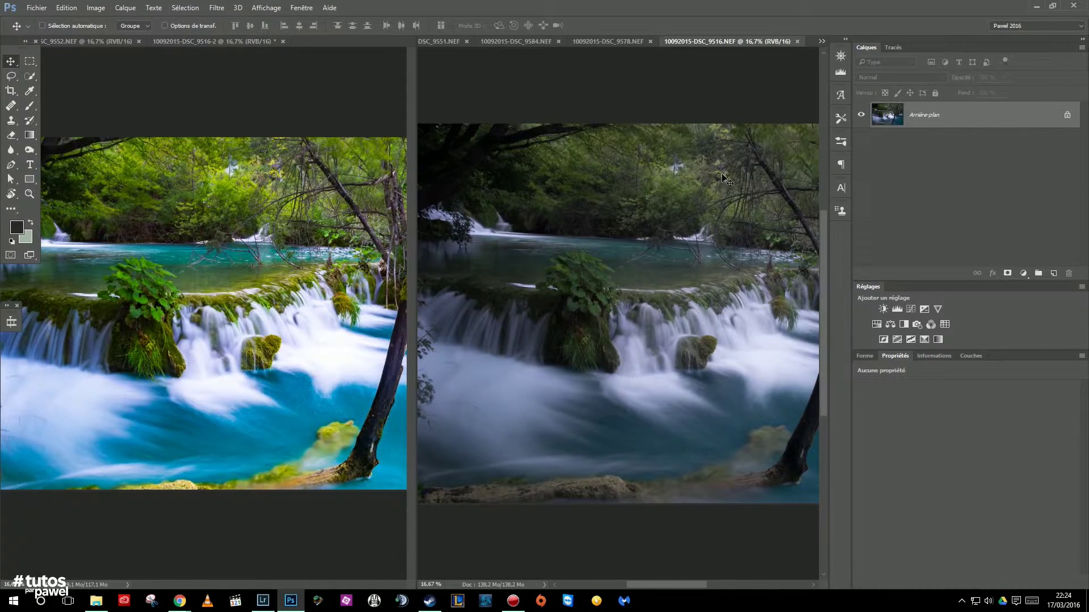
key(Tab)
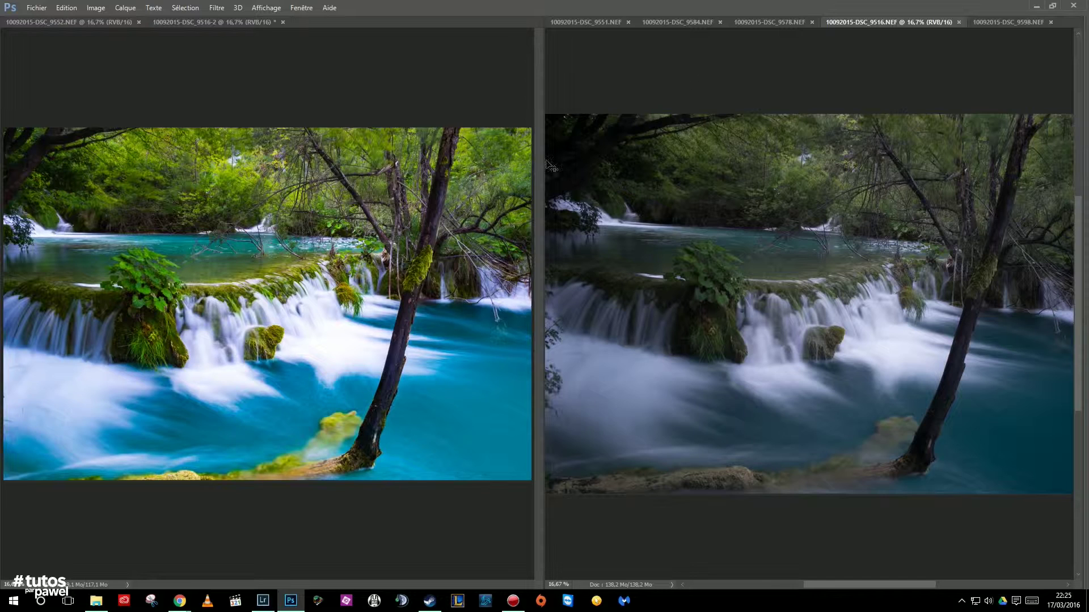
click(102, 11)
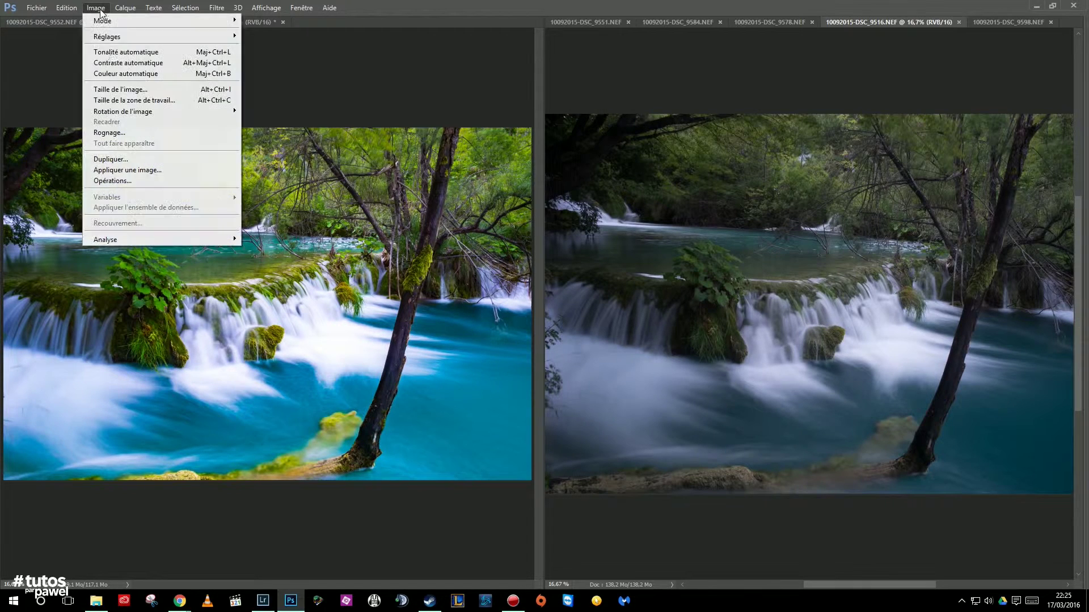
mouse_move(108, 36)
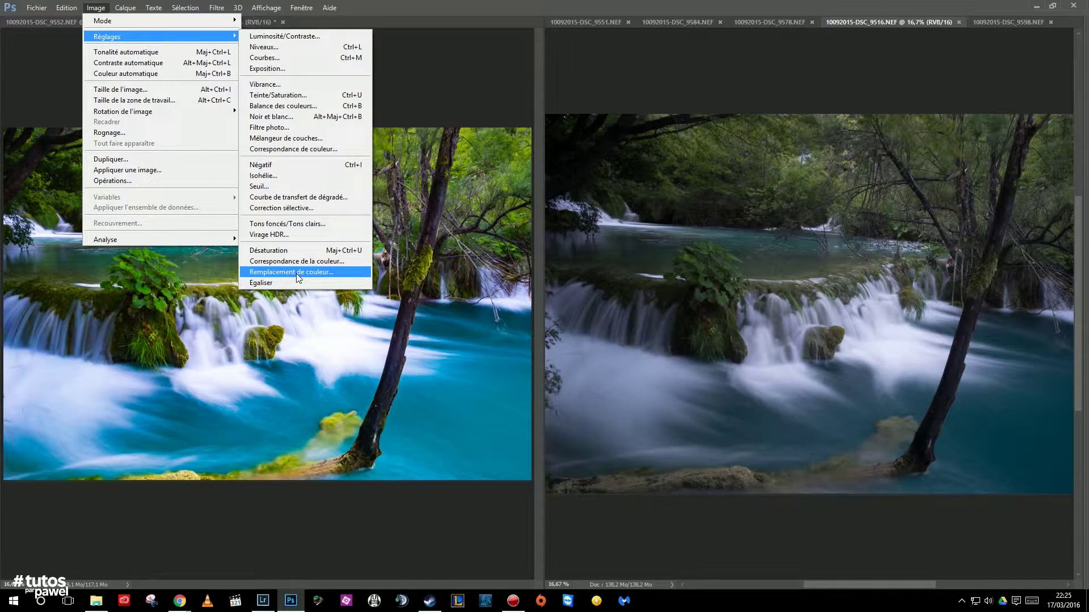
Open Correspondance de la couleur with DSC_9516-2 as the source image.
click(294, 262)
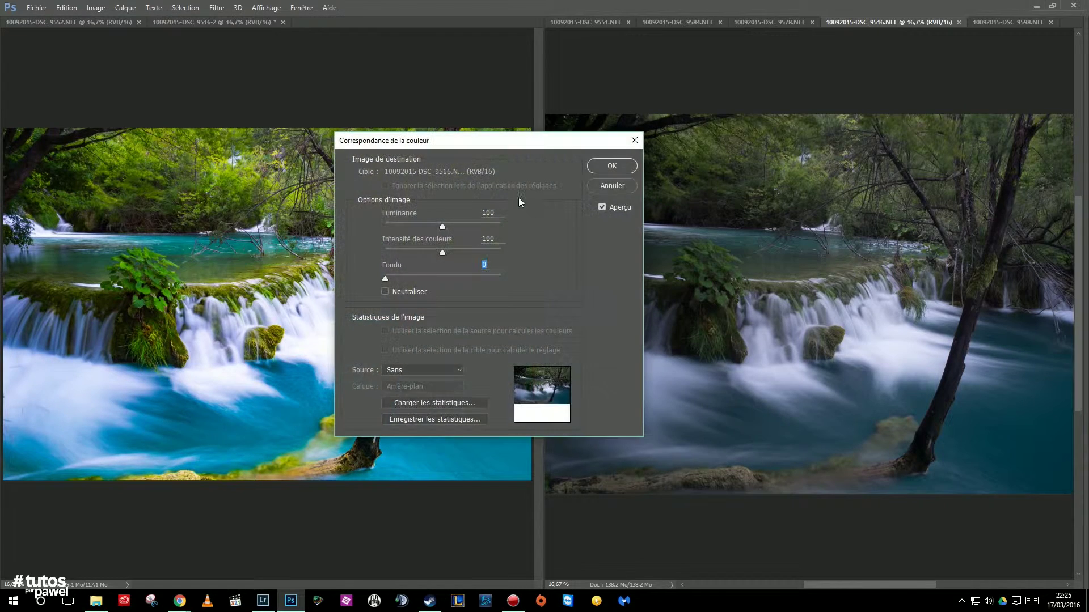
drag(493, 147, 721, 101)
click(635, 323)
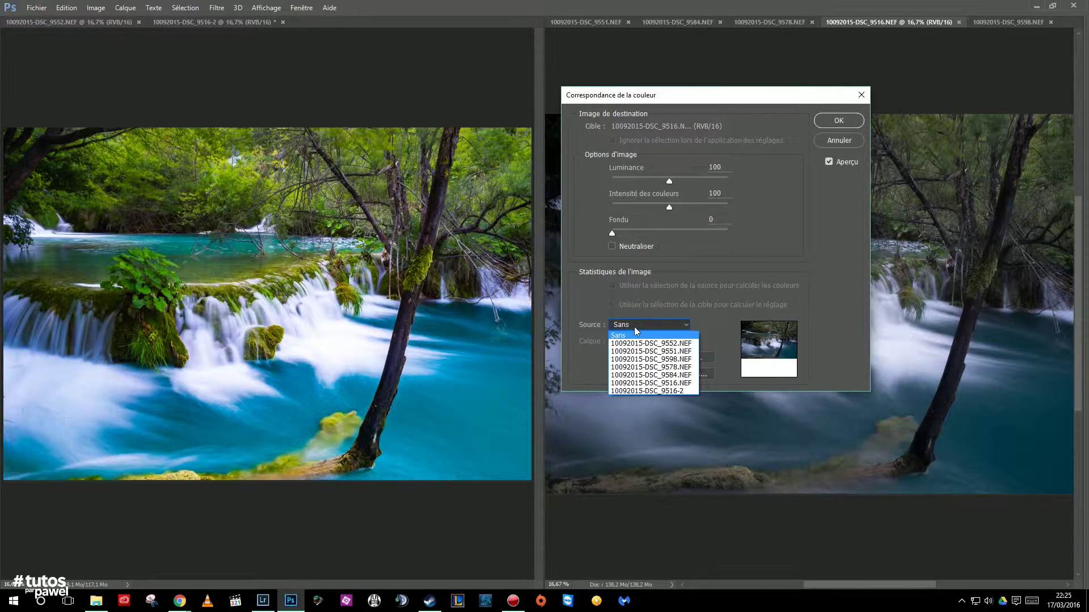
click(665, 391)
drag(734, 97, 395, 124)
Lower luminance to 21 with intensity 100, compare before and after, and apply.
click(490, 188)
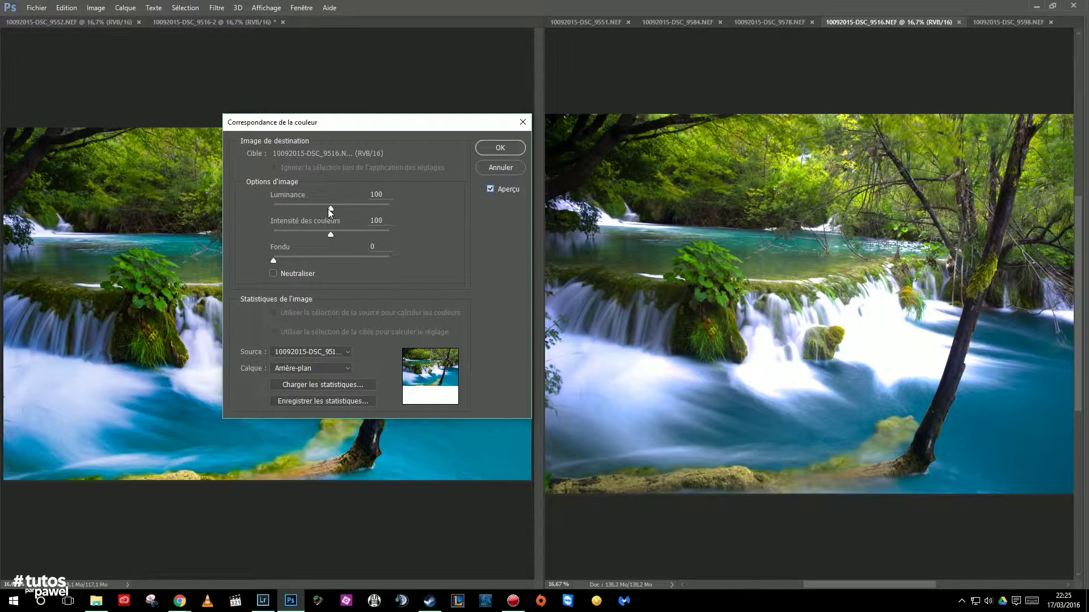
drag(331, 209, 282, 208)
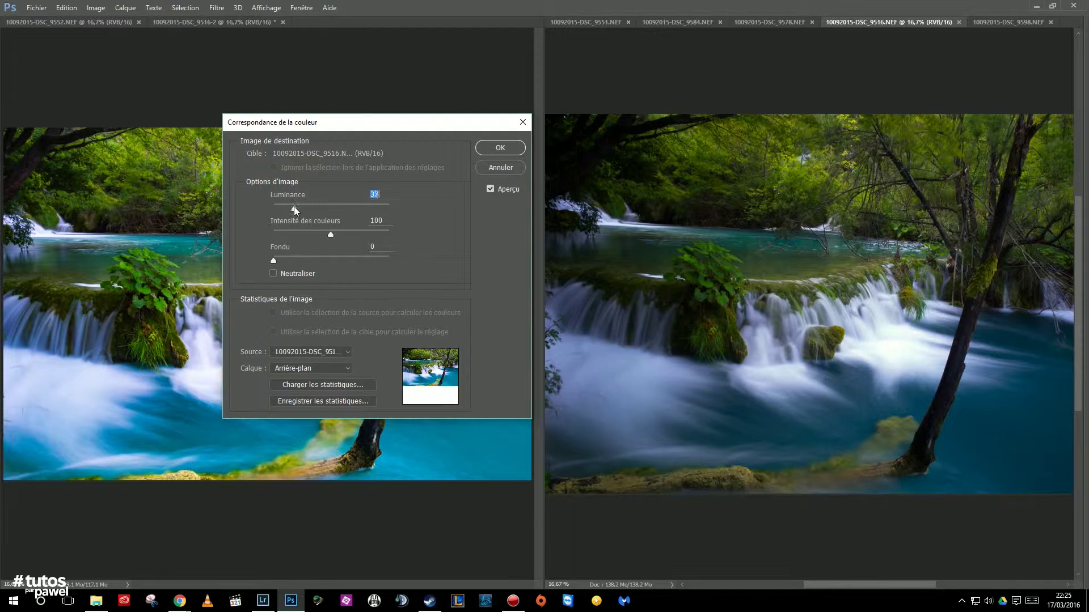
drag(294, 207, 281, 210)
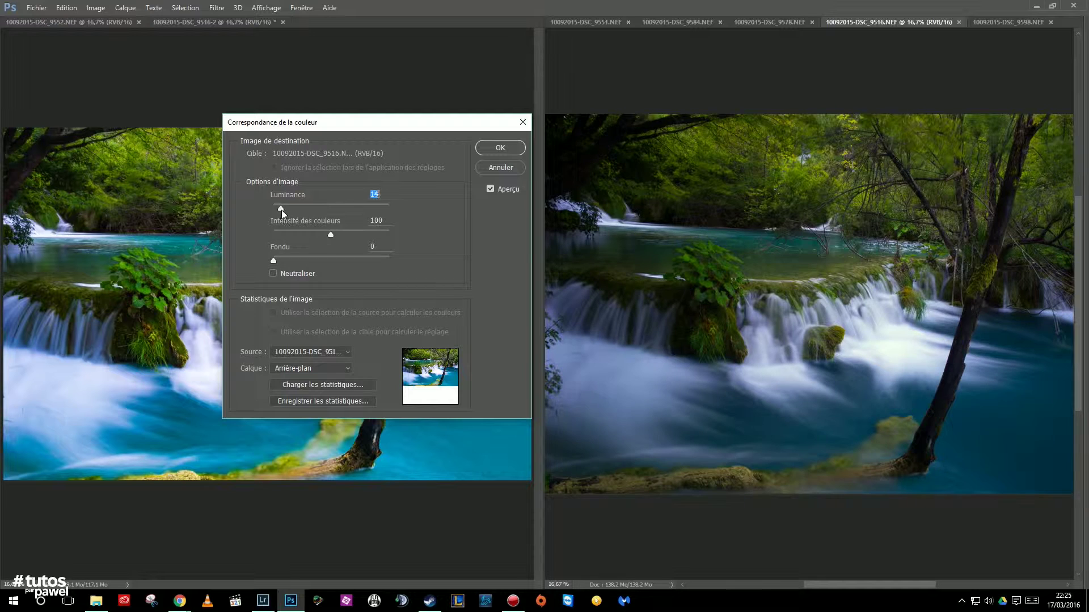
drag(278, 211, 285, 209)
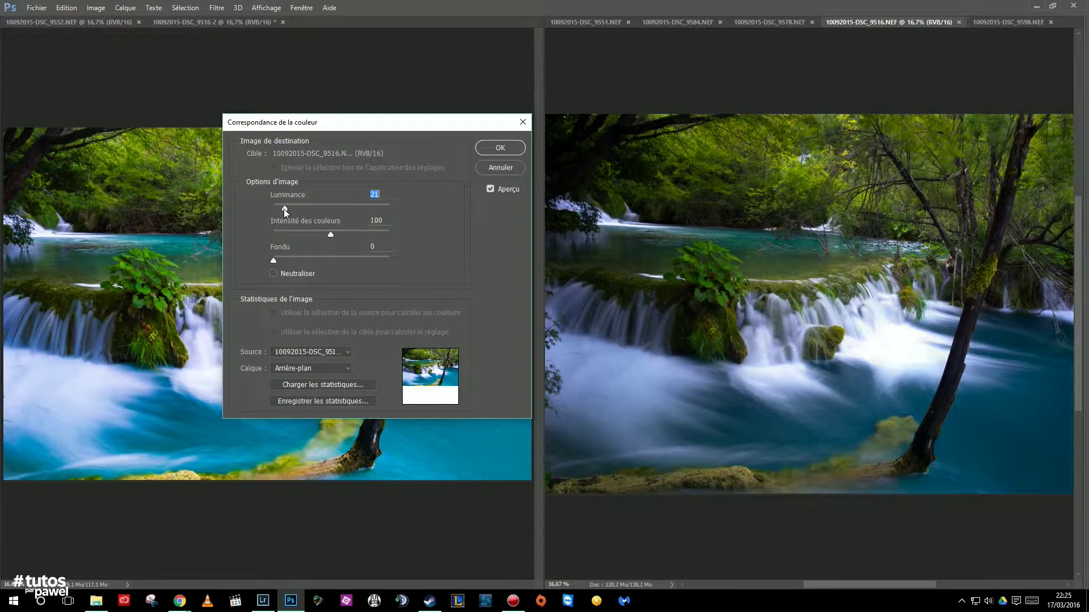
click(490, 189)
click(490, 189)
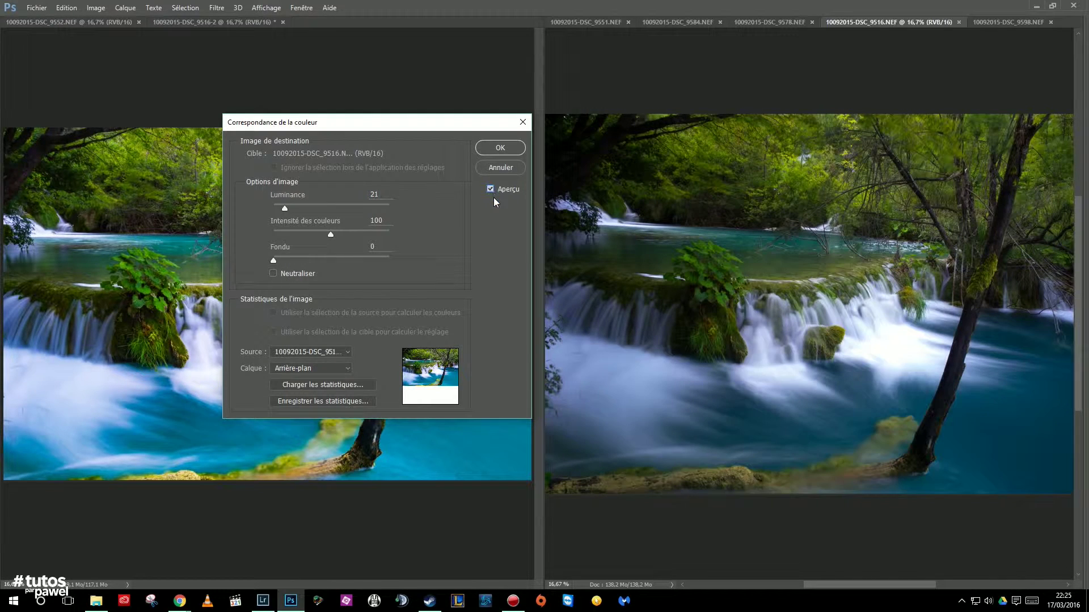
click(493, 151)
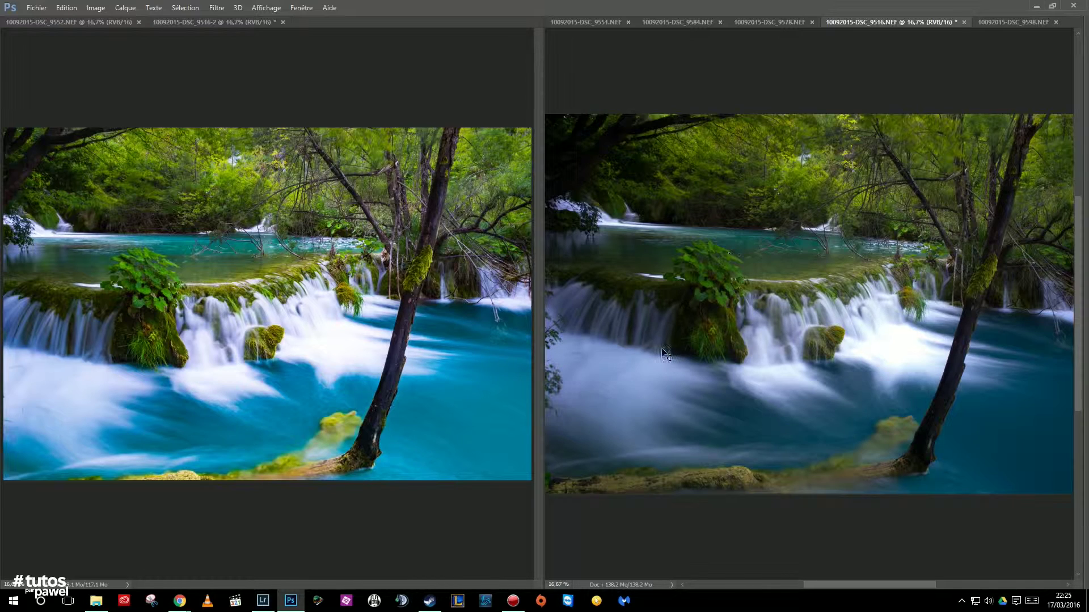
key(Tab)
Add a Curves adjustment layer with an S-curve brightening highlights and deepening shadows.
click(1023, 272)
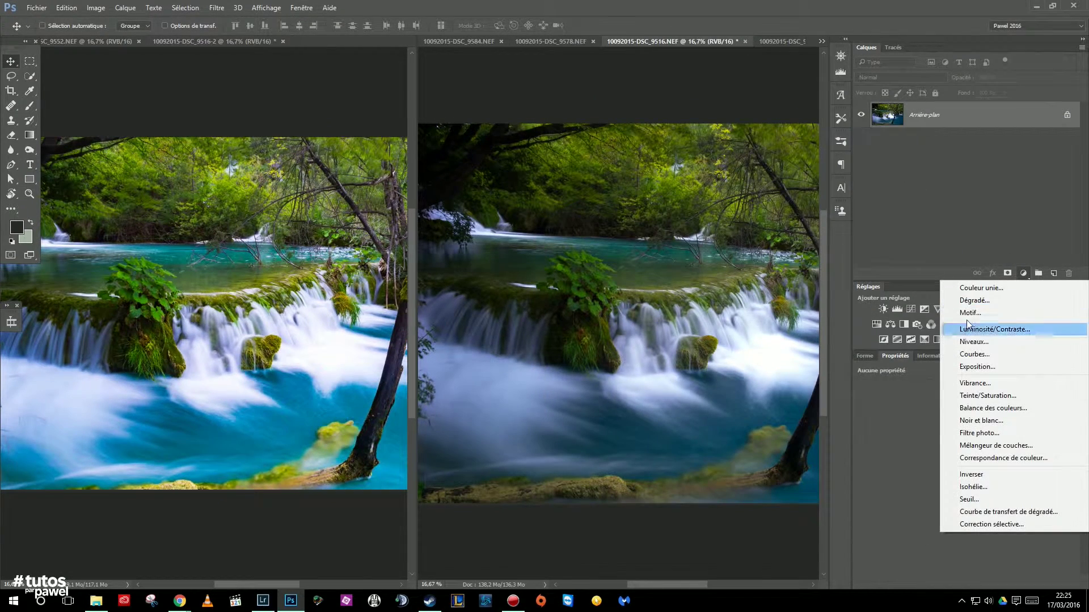
click(975, 354)
drag(977, 489, 1003, 445)
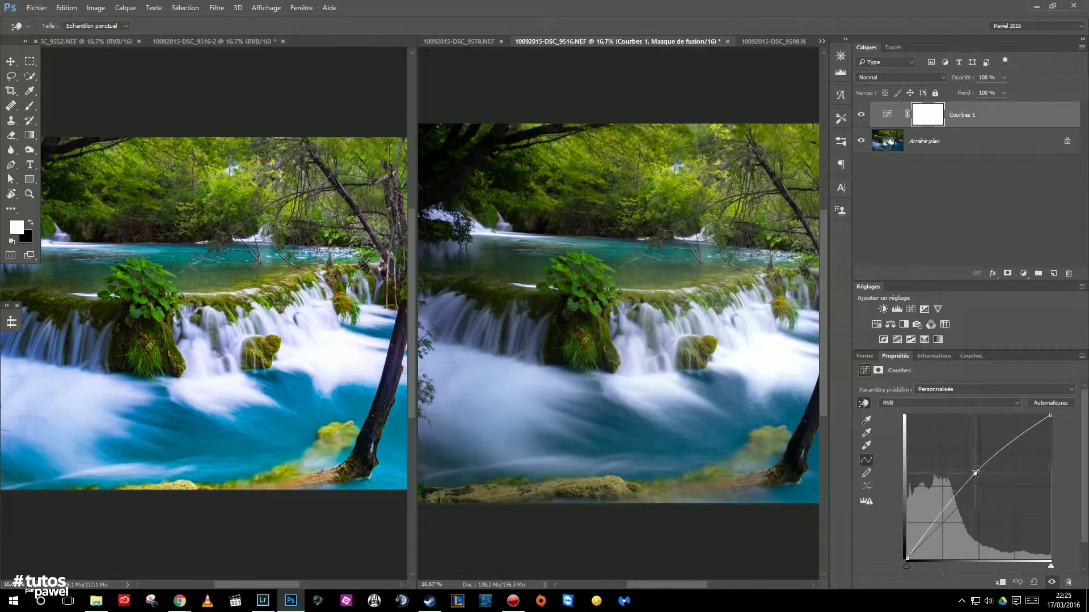
drag(945, 509, 939, 528)
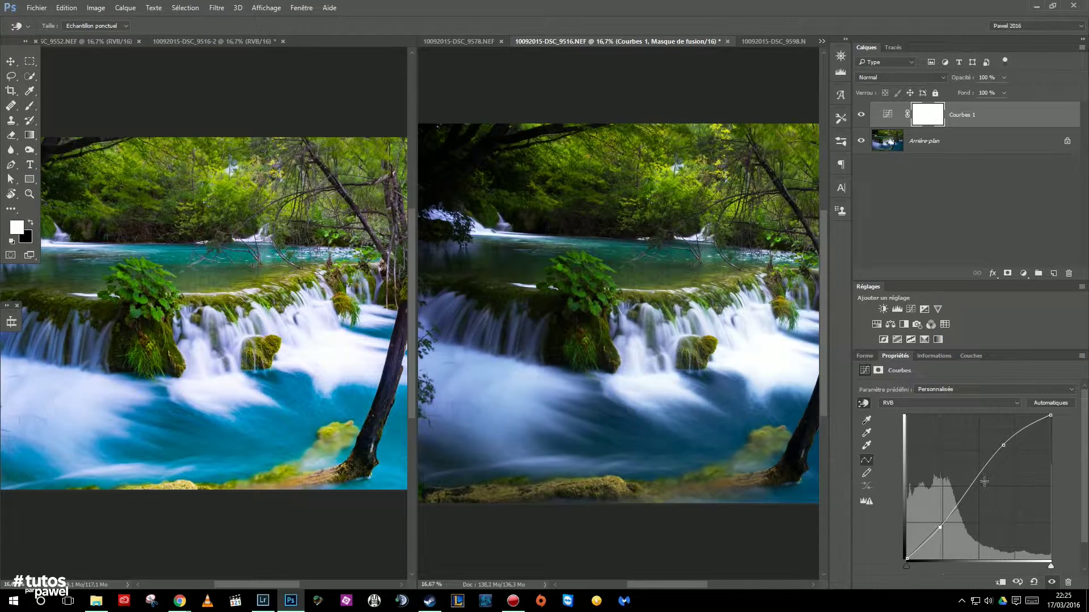
drag(1004, 445, 1000, 438)
mouse_move(941, 525)
mouse_down()
mouse_move(953, 497)
mouse_move(937, 530)
mouse_up()
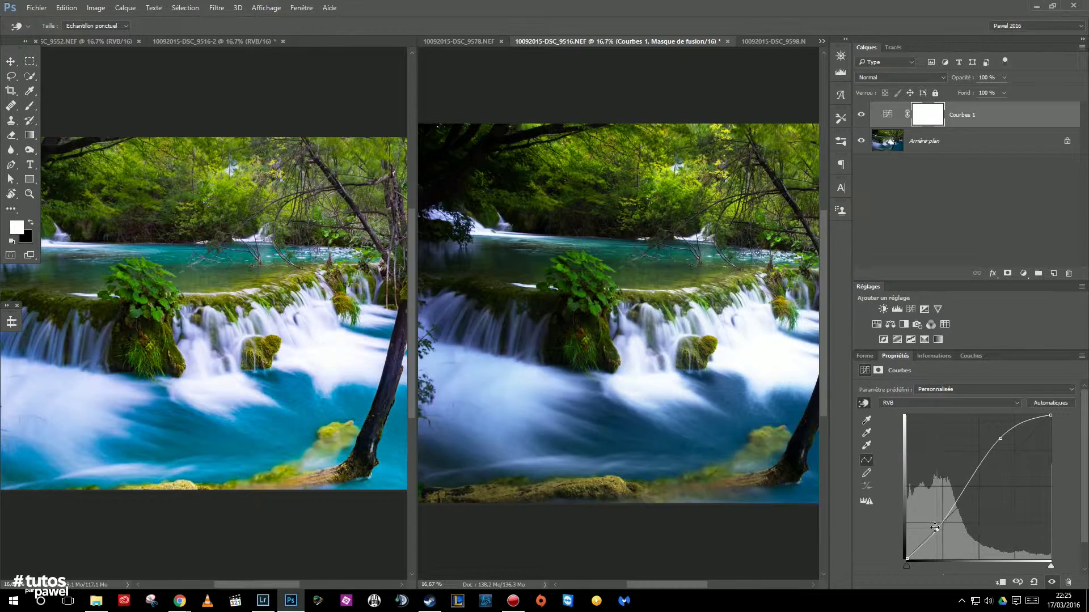
Compare the Curves layer on and off, then bring up the DSC_9598 lake photo.
click(862, 114)
click(861, 116)
key(Tab)
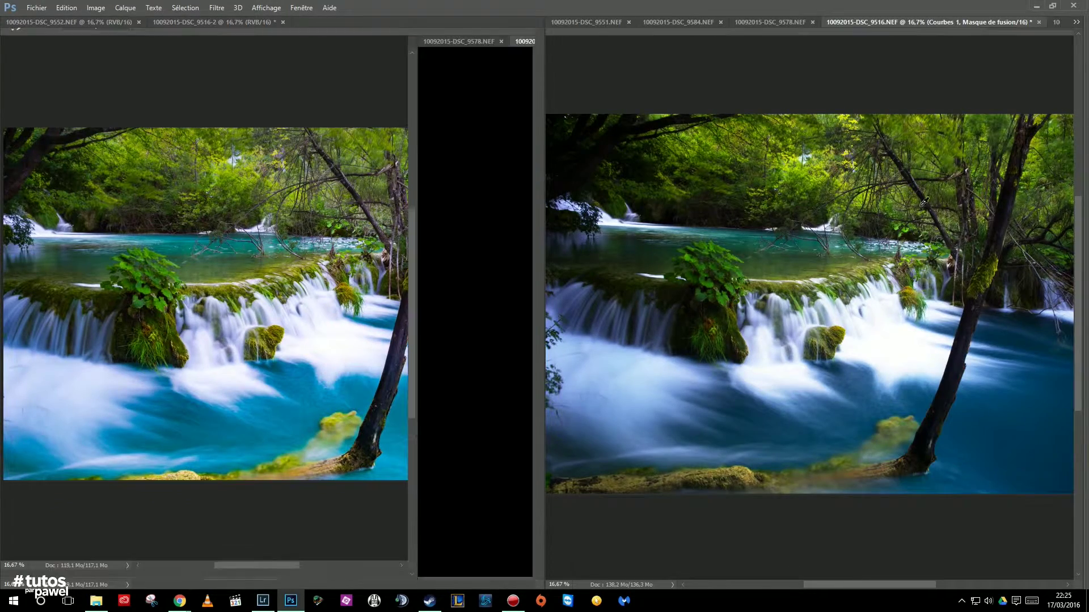
key(Tab)
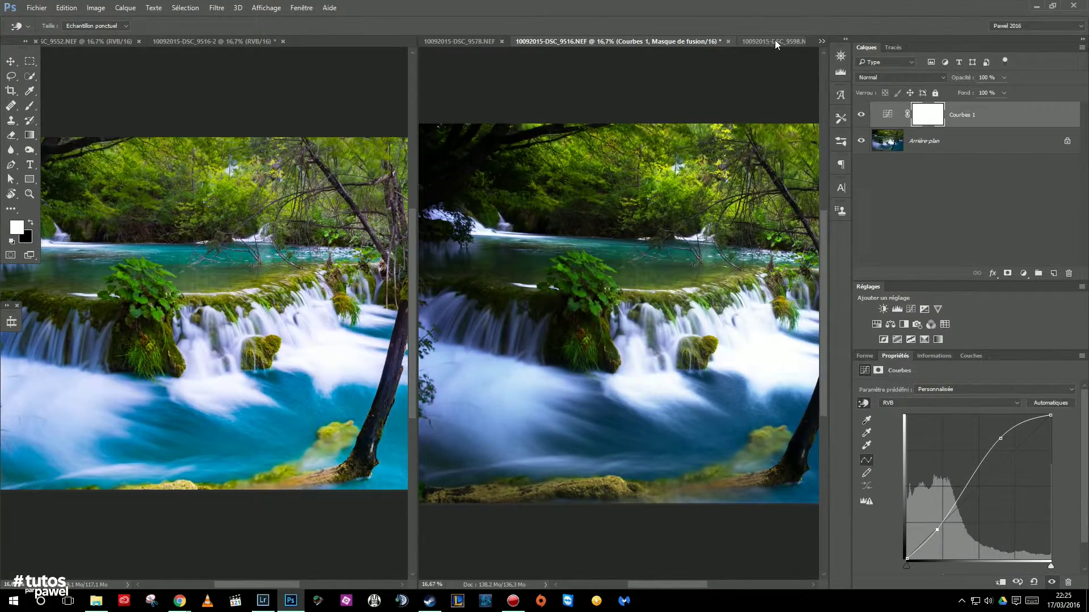
click(776, 42)
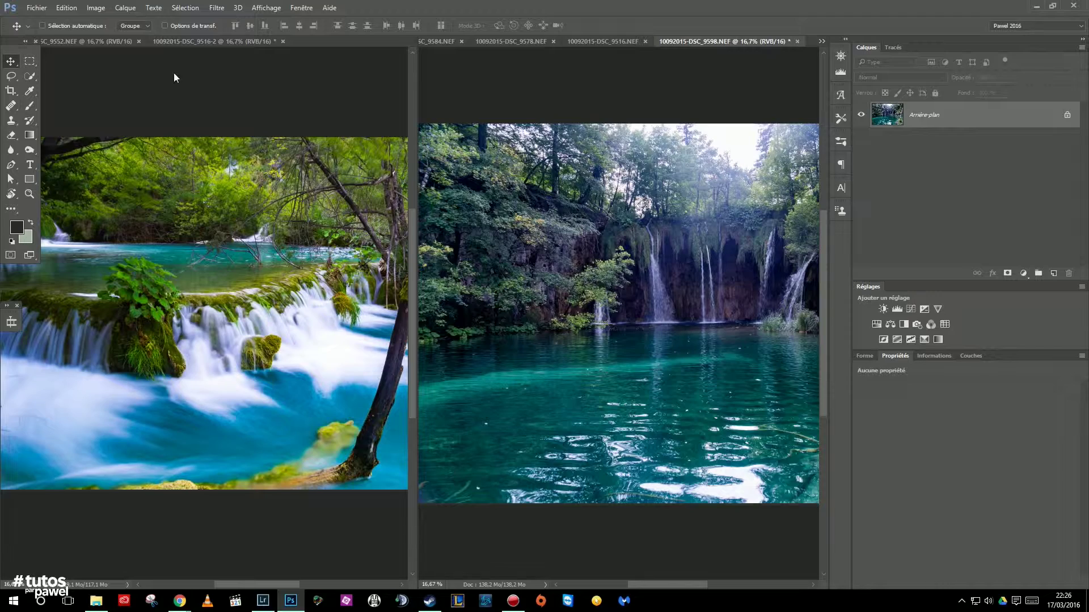
Show the SC_9552 forest-lake photo beside the lake photo and duplicate its Arrière-plan layer.
click(116, 40)
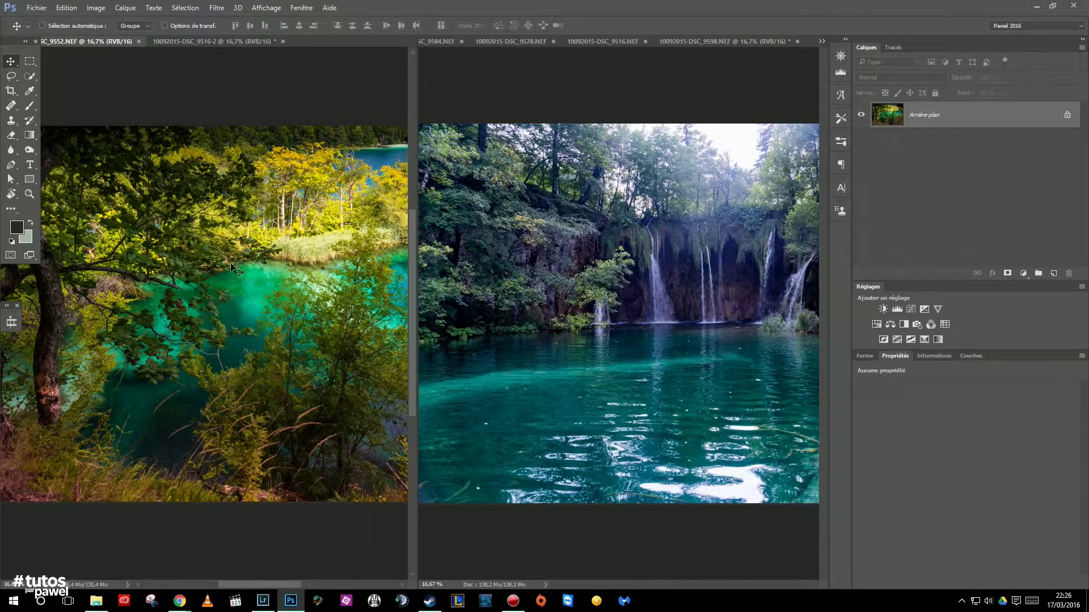
drag(289, 352, 203, 369)
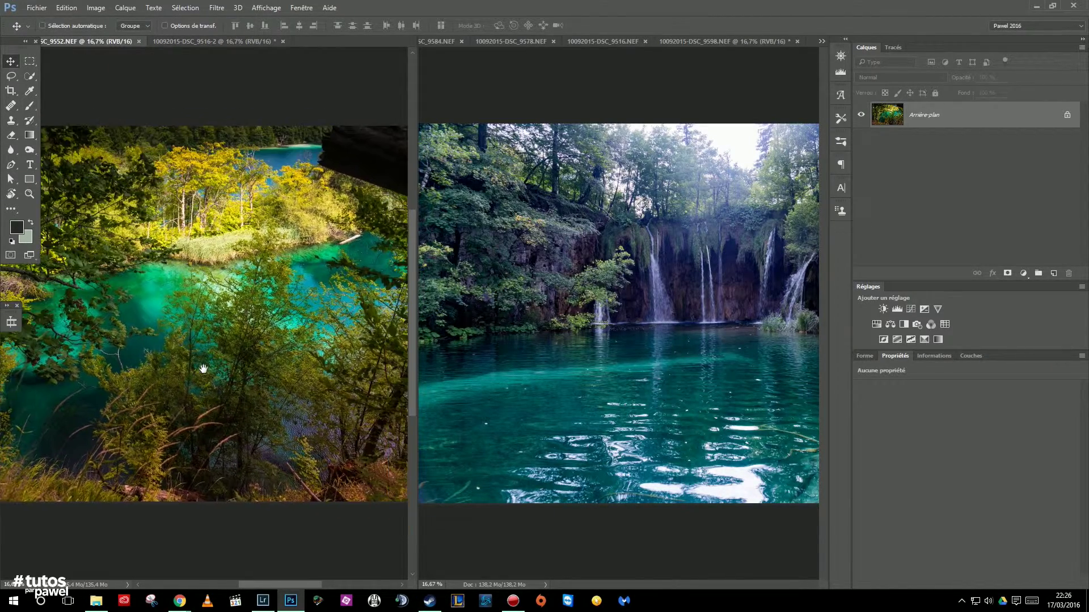
click(789, 142)
drag(888, 114, 1053, 273)
click(98, 8)
mouse_move(107, 37)
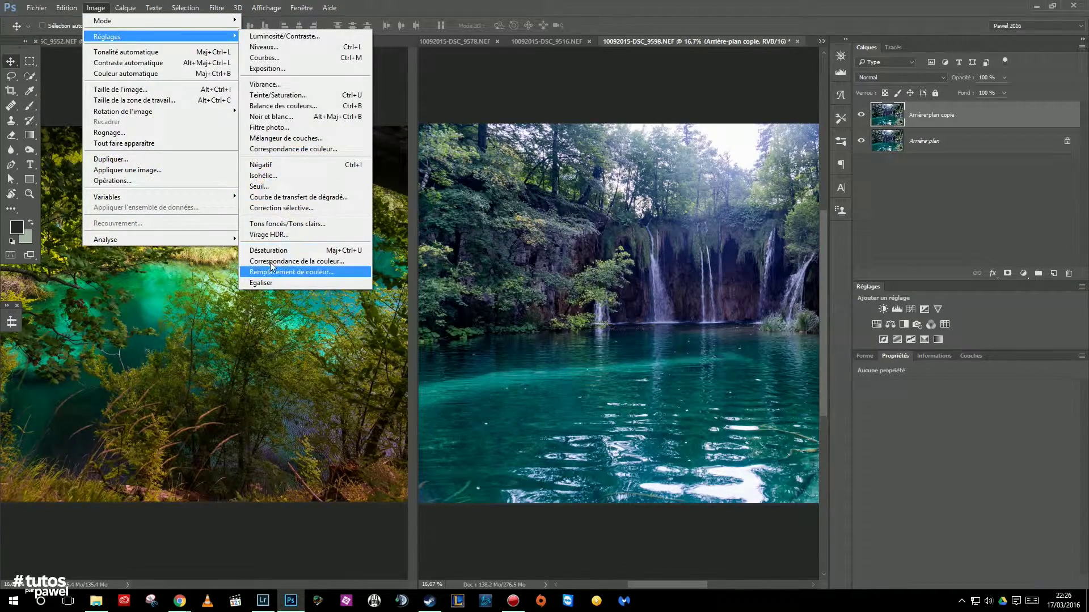
Open Match Color with the sunlit forest-lake photo as the source image.
click(270, 262)
drag(412, 127, 635, 133)
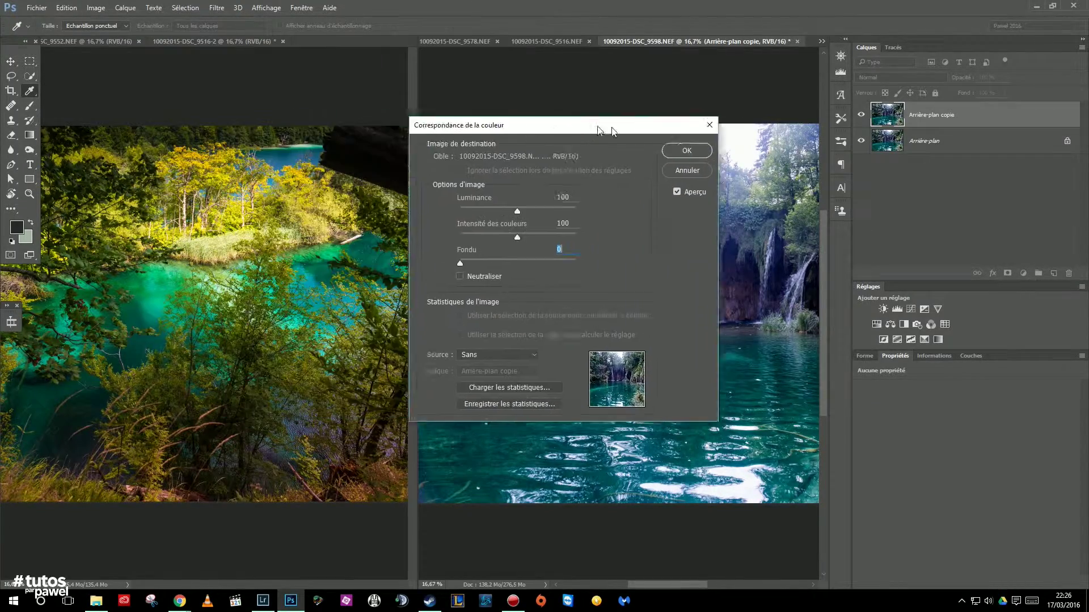
click(513, 357)
click(559, 376)
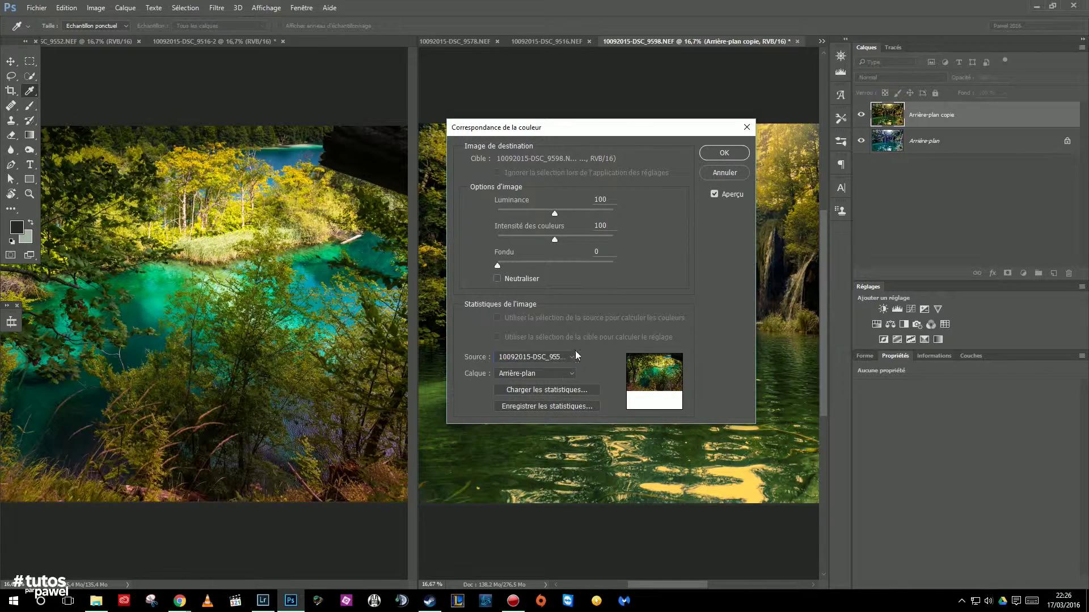
drag(648, 129, 368, 170)
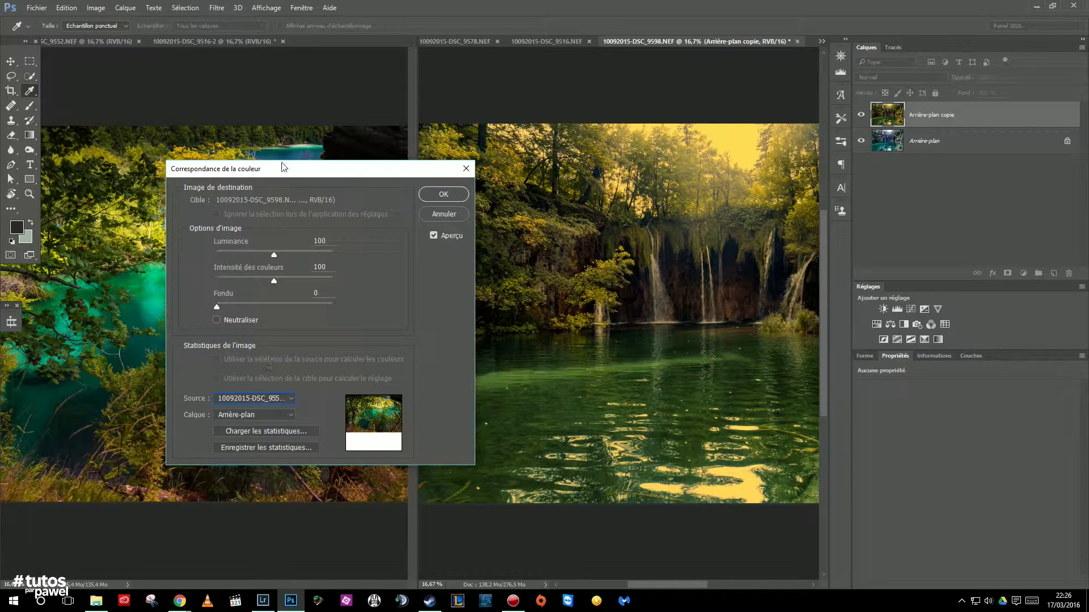
drag(221, 175, 361, 178)
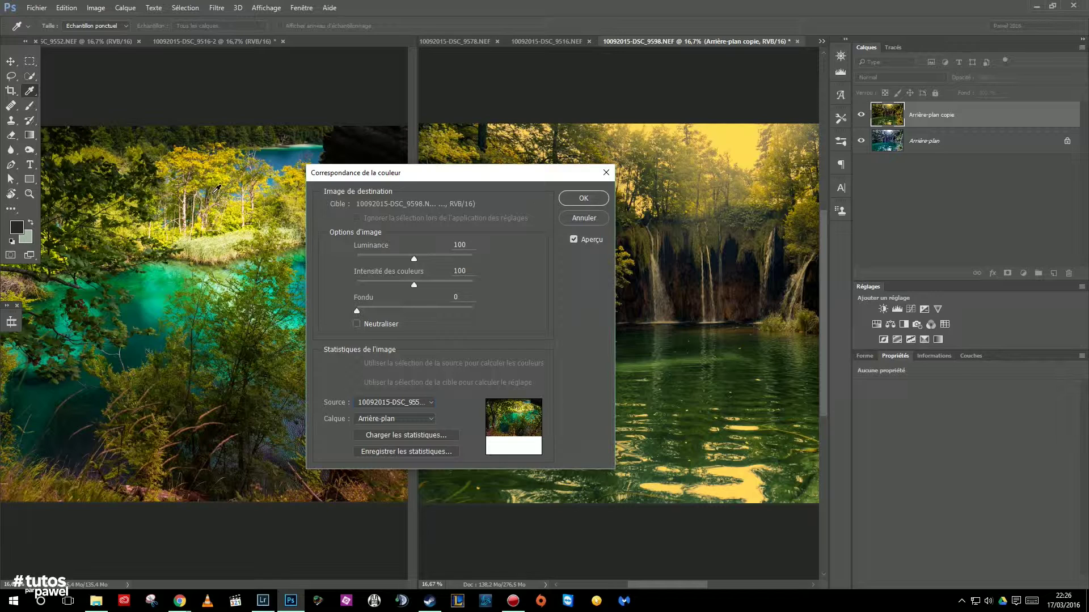
drag(400, 178, 208, 196)
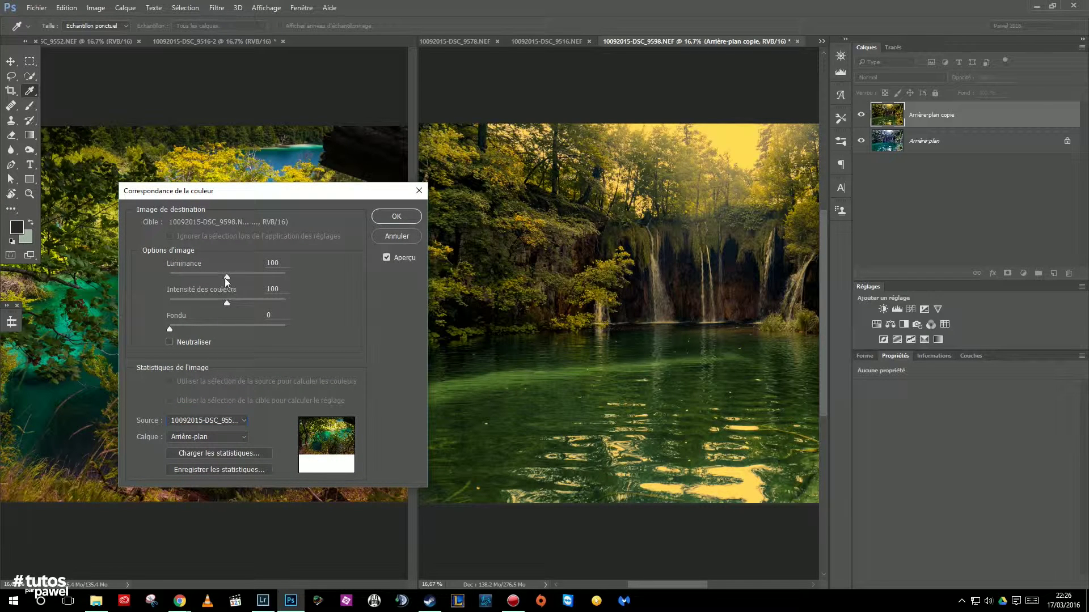
Apply Match Color with Luminance 125, Color Intensity 143 and Fade 69, comparing Neutralize.
drag(257, 328, 257, 328)
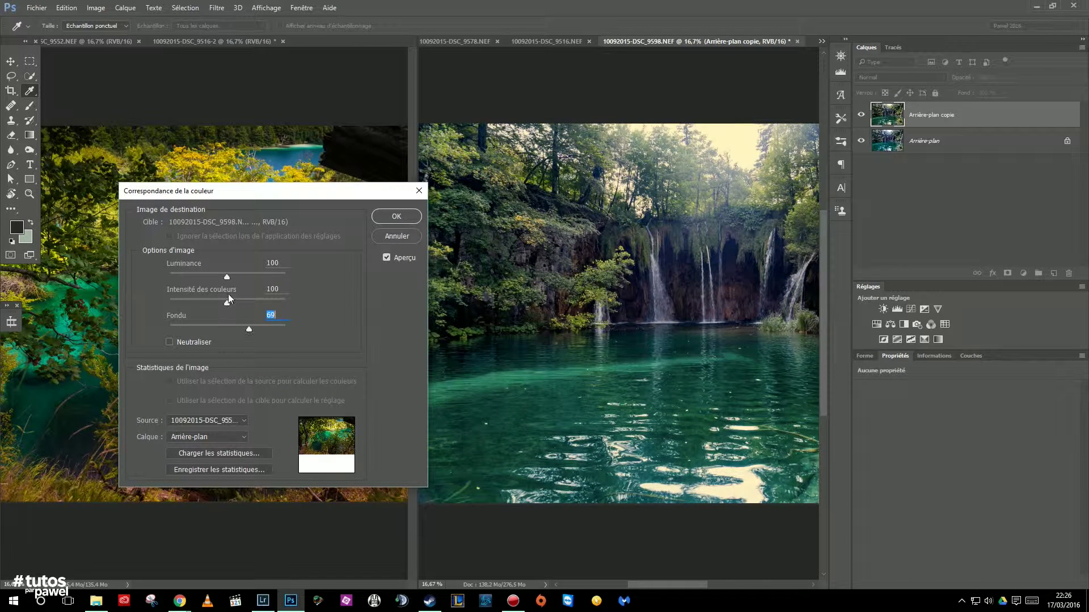
drag(226, 303, 255, 304)
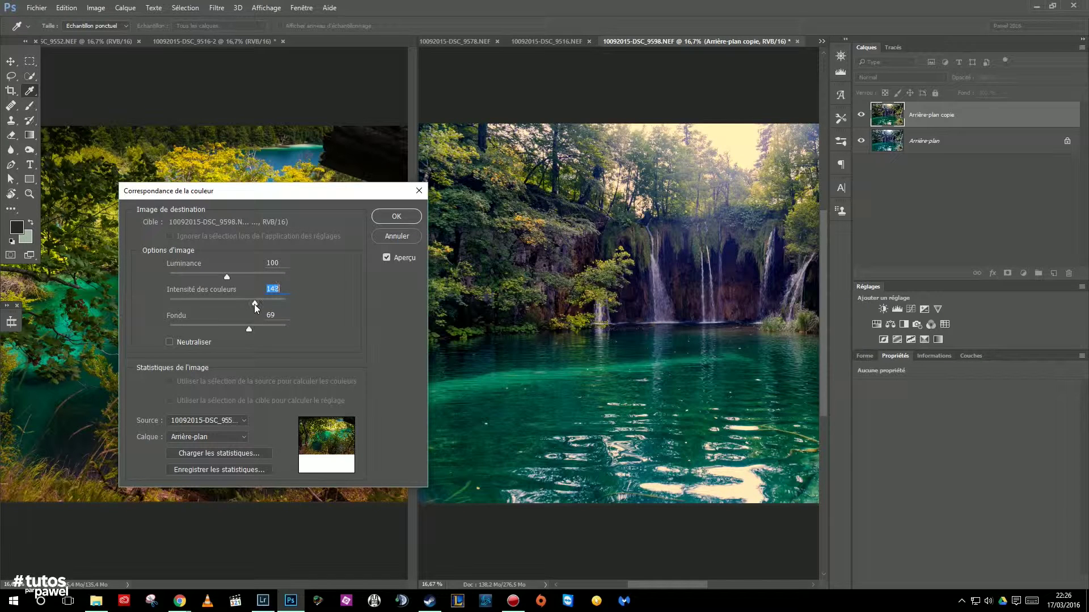
drag(226, 276, 235, 277)
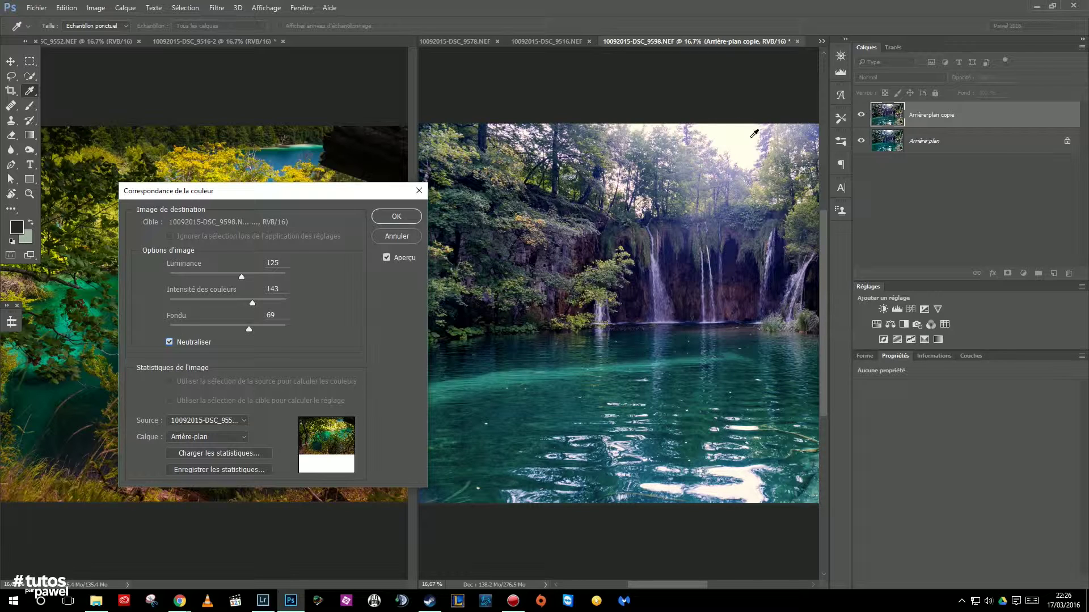
click(173, 344)
click(168, 344)
click(171, 346)
click(170, 344)
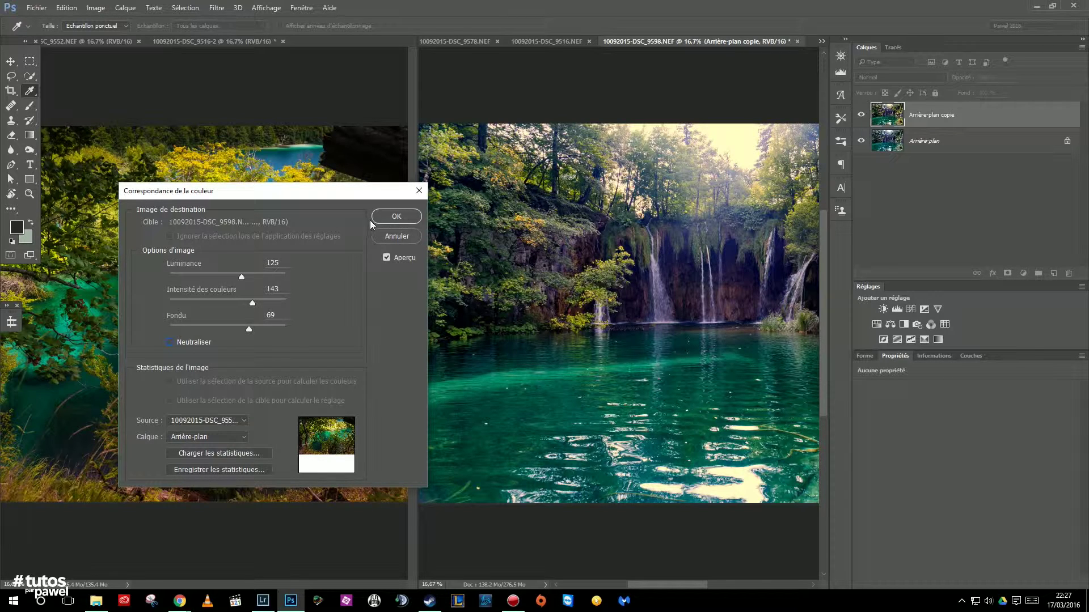
drag(381, 190, 444, 142)
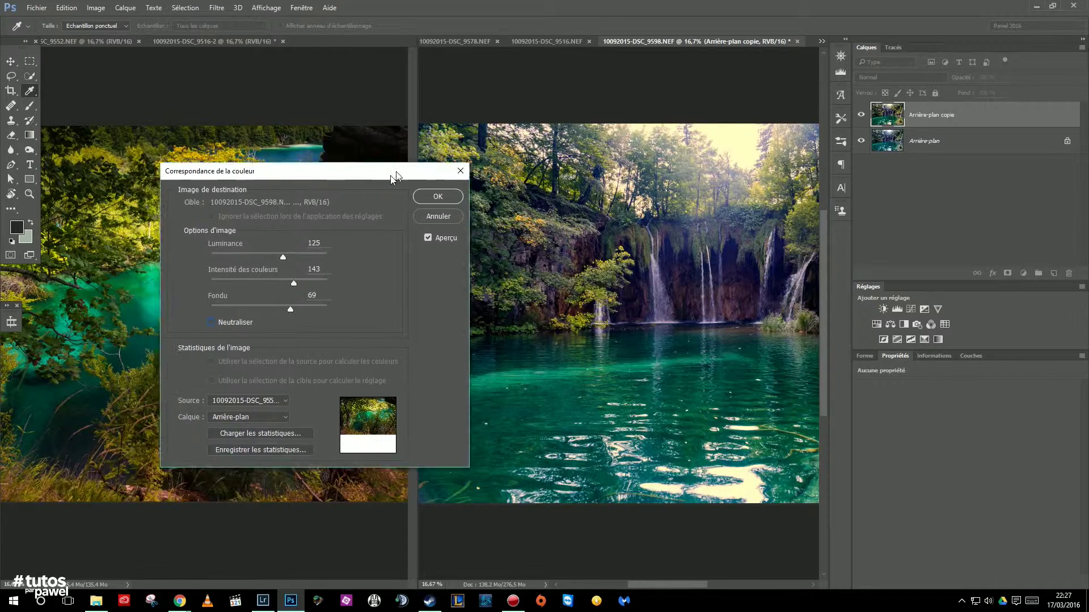
click(449, 167)
key(v)
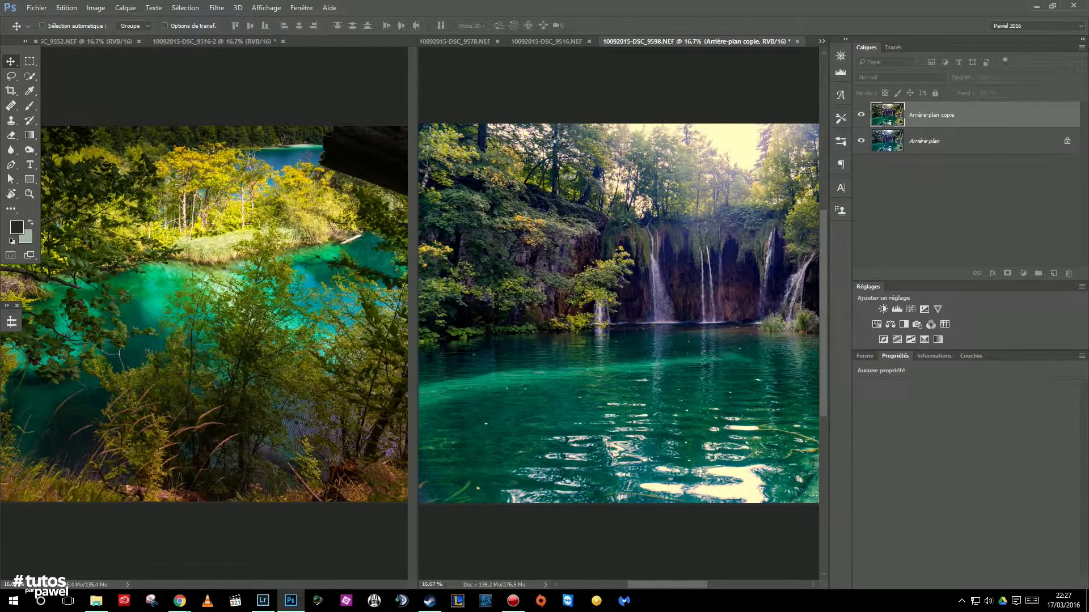
Consolidate all open photos into tabs and zoom in on the waterfall photo.
click(304, 11)
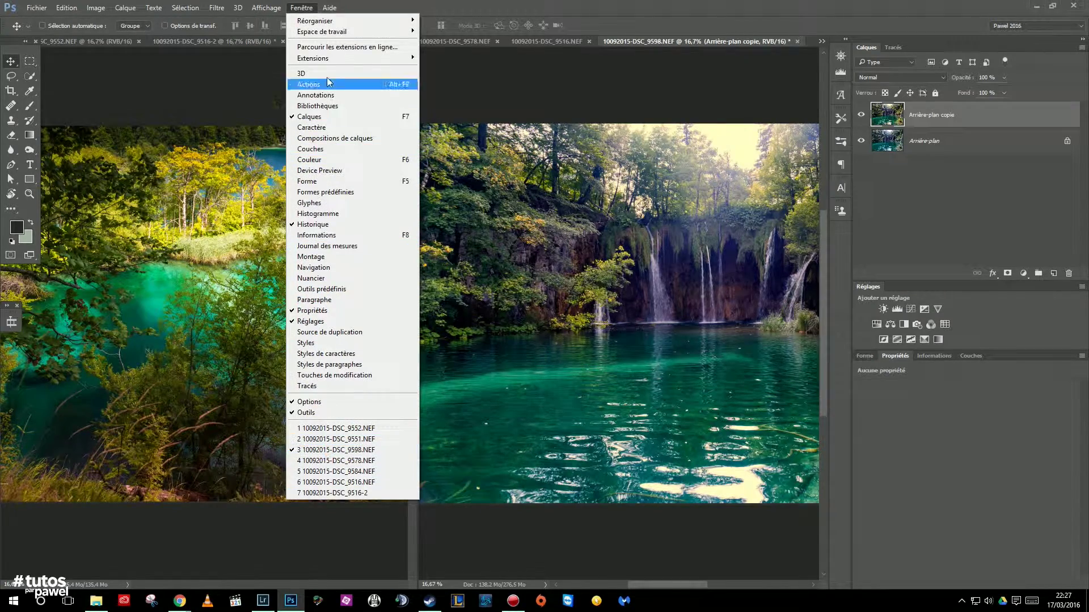
mouse_move(341, 20)
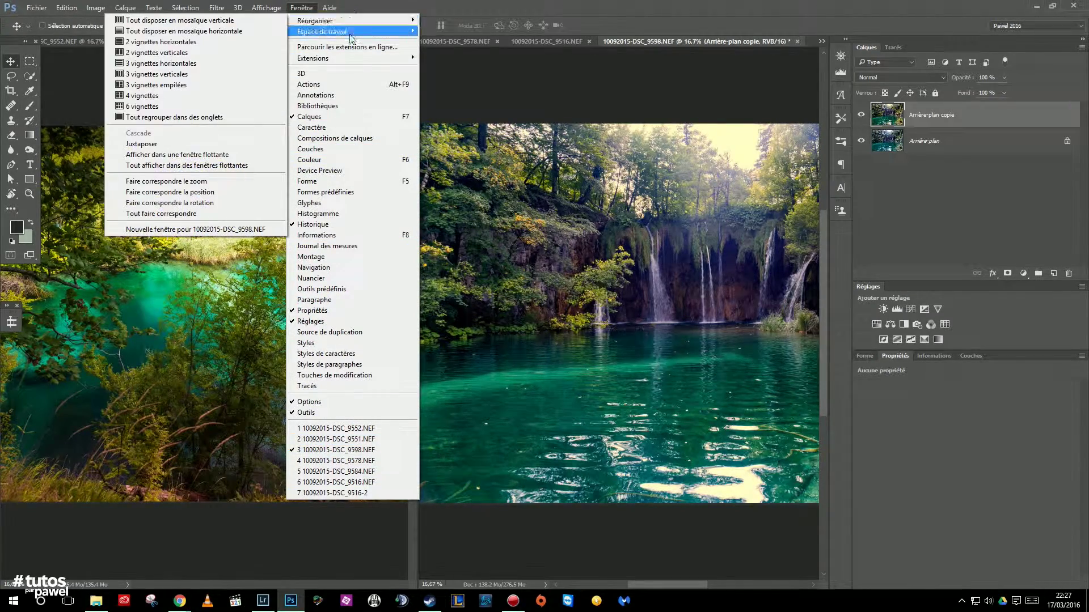
click(162, 117)
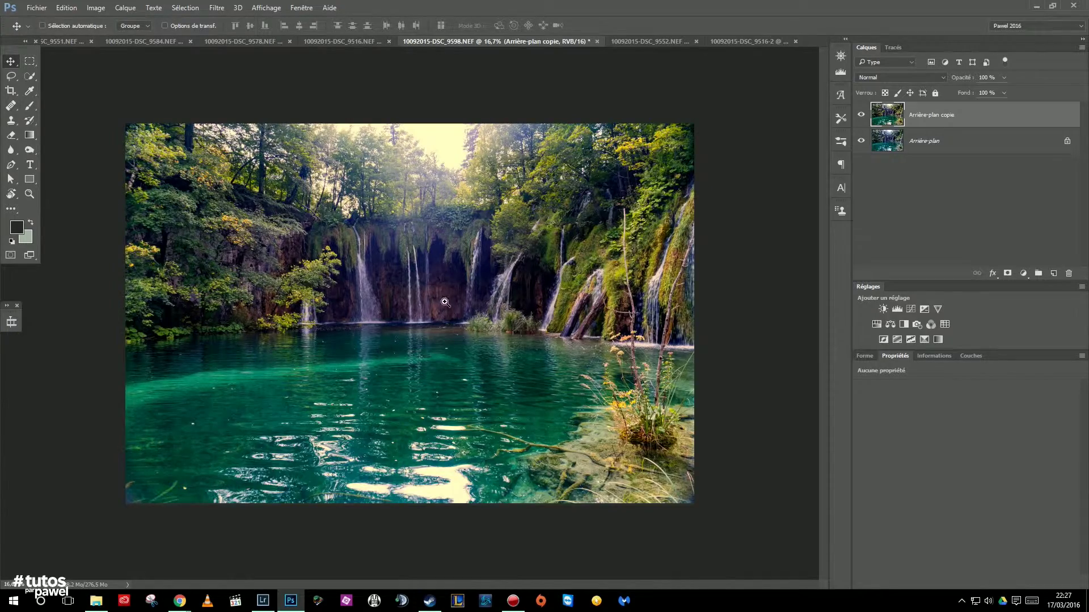
scroll(501, 334, up, 3)
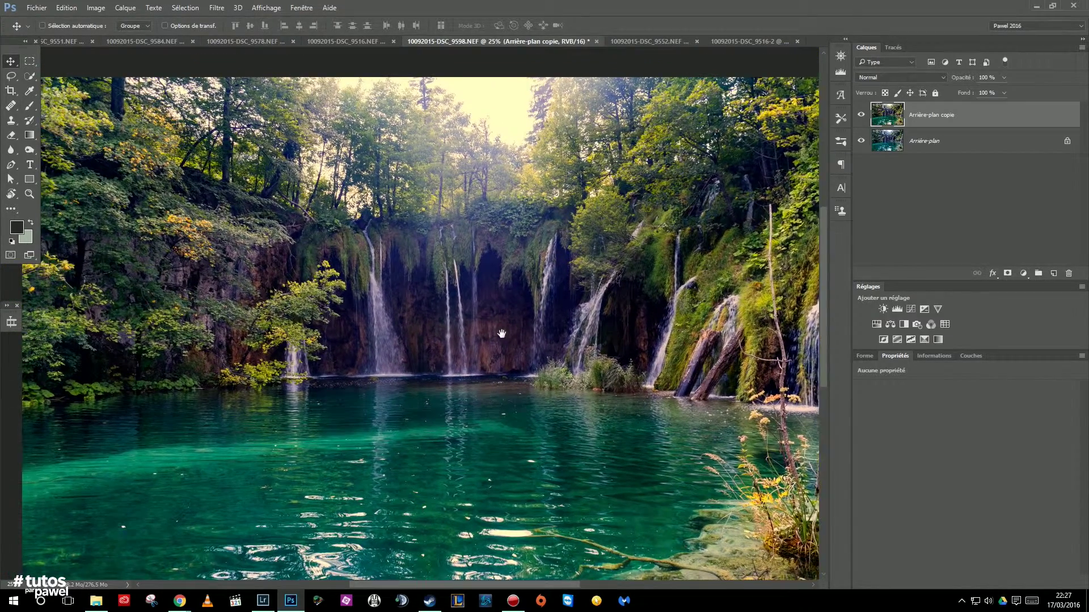
drag(502, 334, 601, 363)
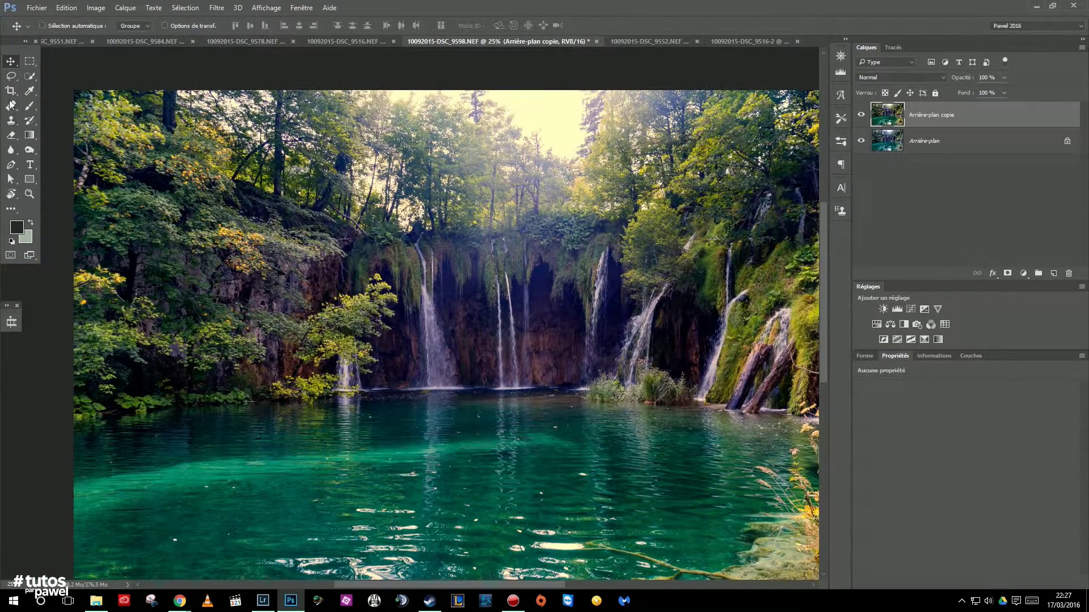
Place a colour sampler on the pale sky, reading 255/254/197.
click(29, 91)
click(556, 112)
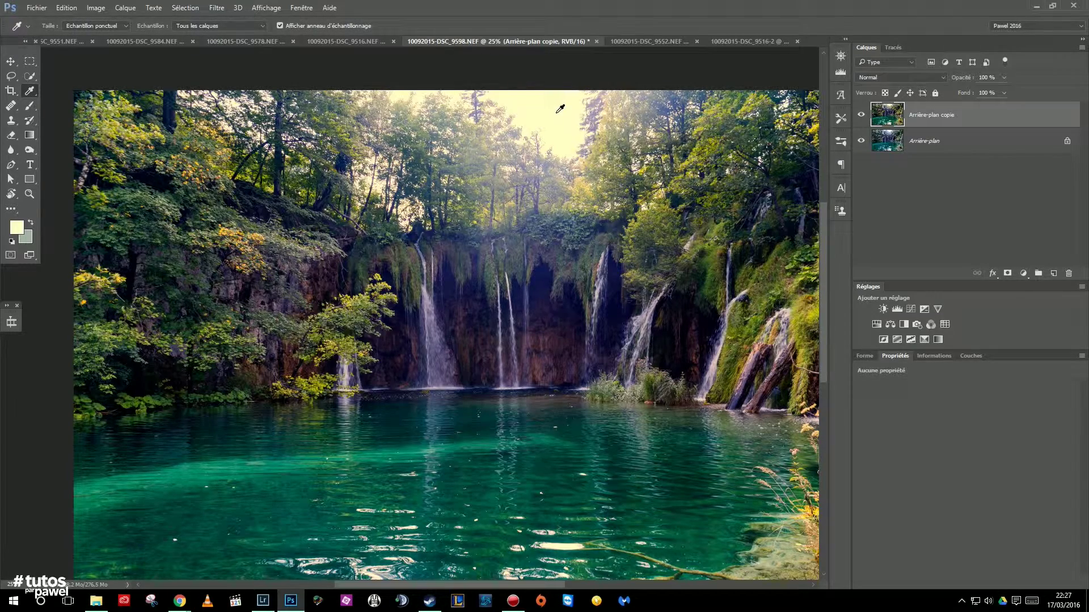
shift+click(556, 113)
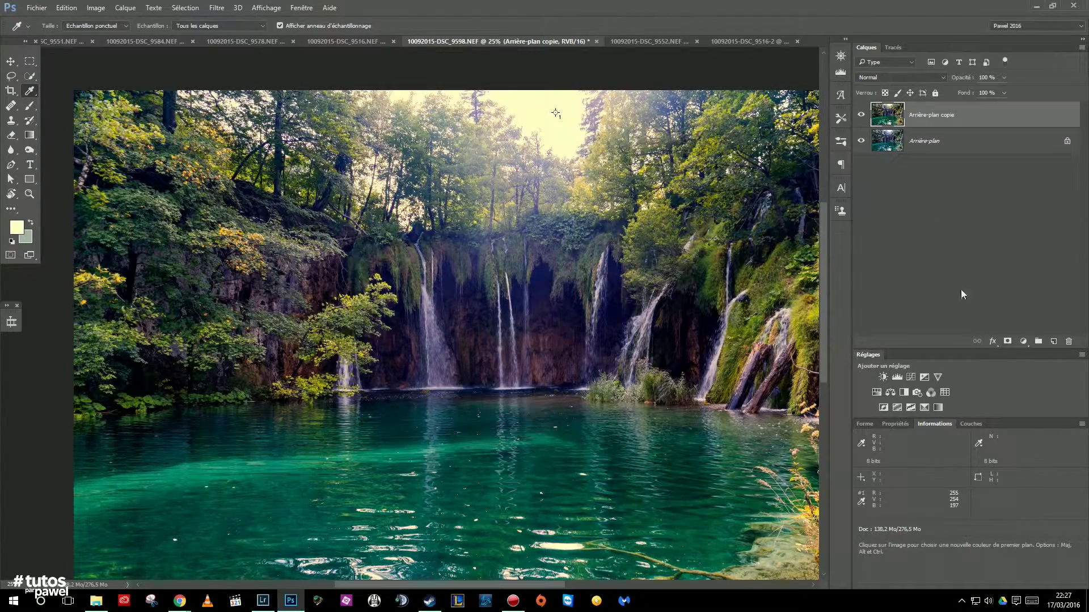
click(1023, 342)
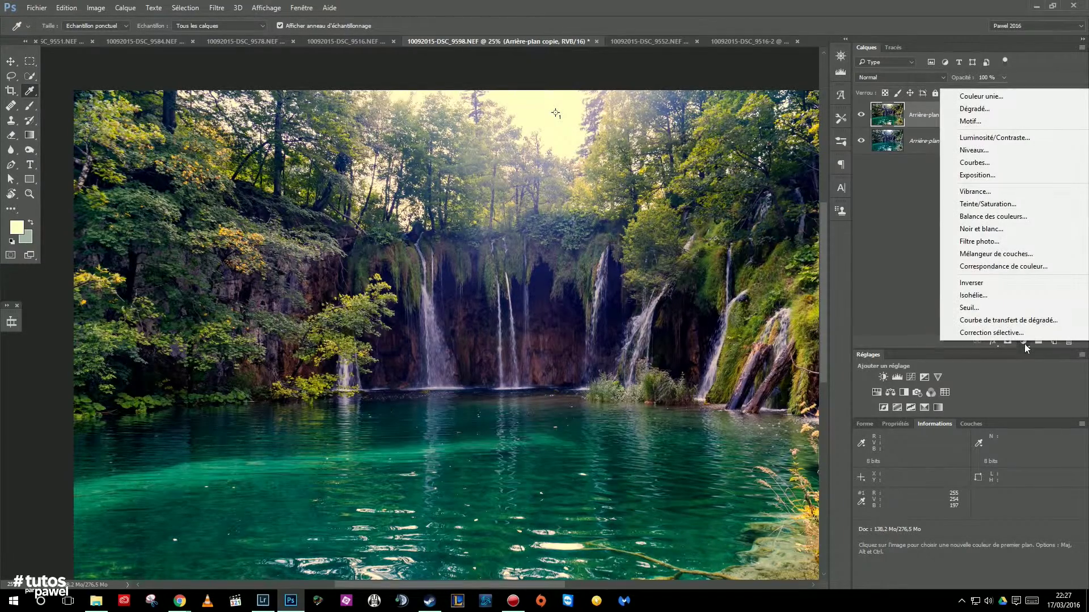
Add a Selective Color adjustment layer targeting the Whites range.
click(973, 333)
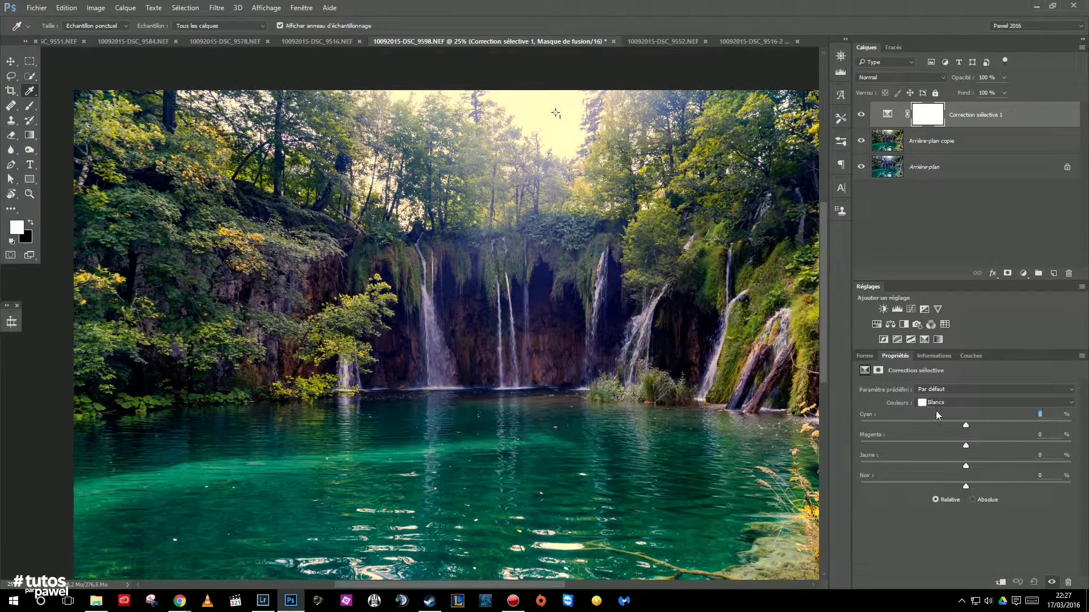
click(937, 404)
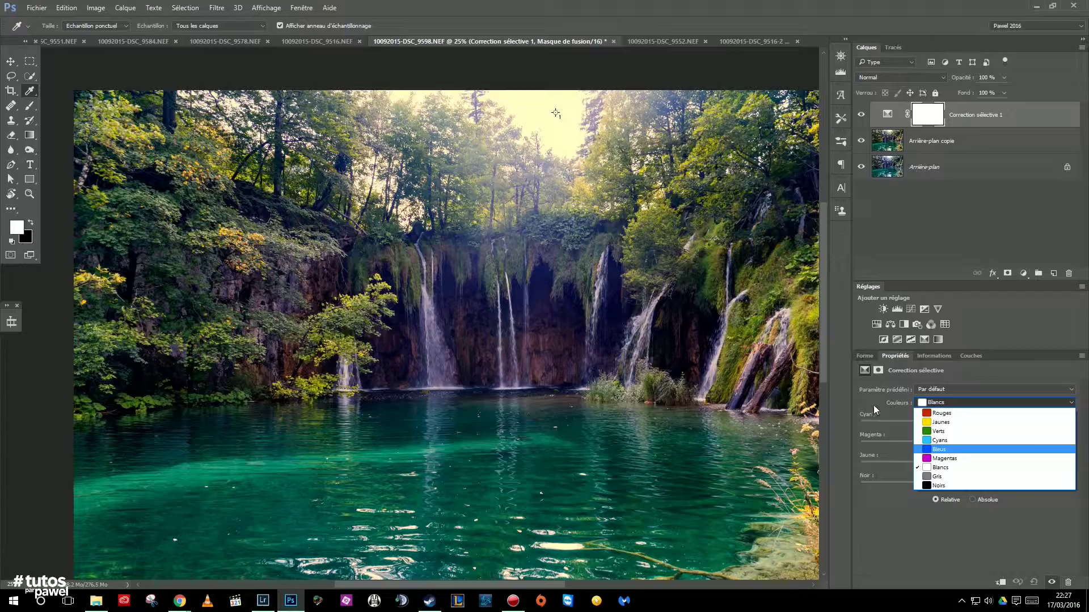
click(873, 405)
click(933, 403)
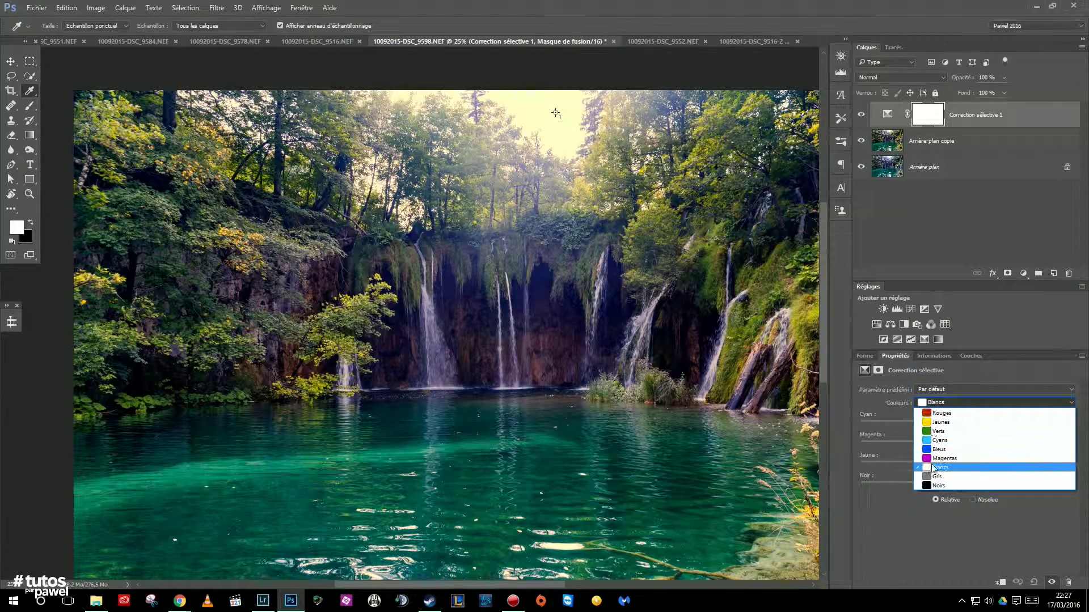
click(875, 405)
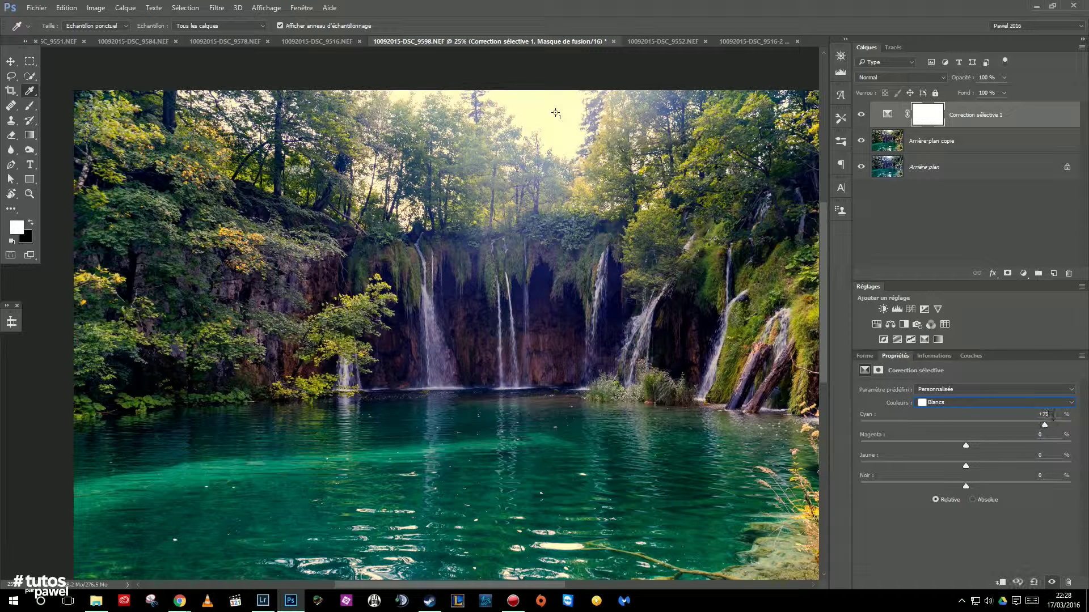
Set Cyan, Magenta, Yellow and Black in the whites to -70.
drag(966, 426, 967, 425)
click(1049, 414)
text(-70)
key(Tab)
text(-70)
key(Tab)
text(-70)
key(Tab)
text(-70)
key(Tab)
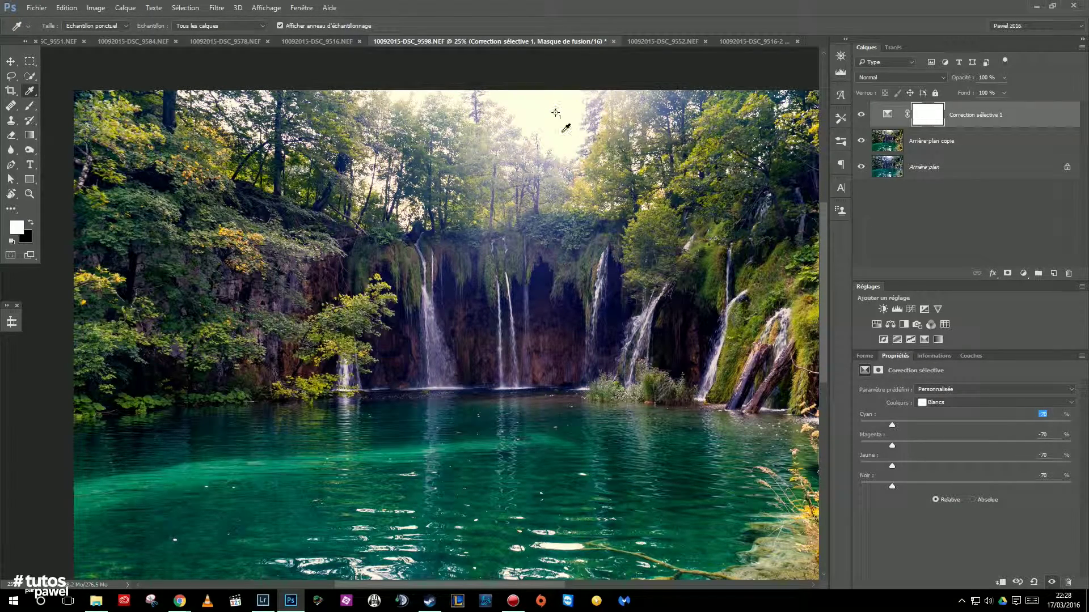
Show the colour readout and toggle the whites adjustment on and off to compare.
click(935, 359)
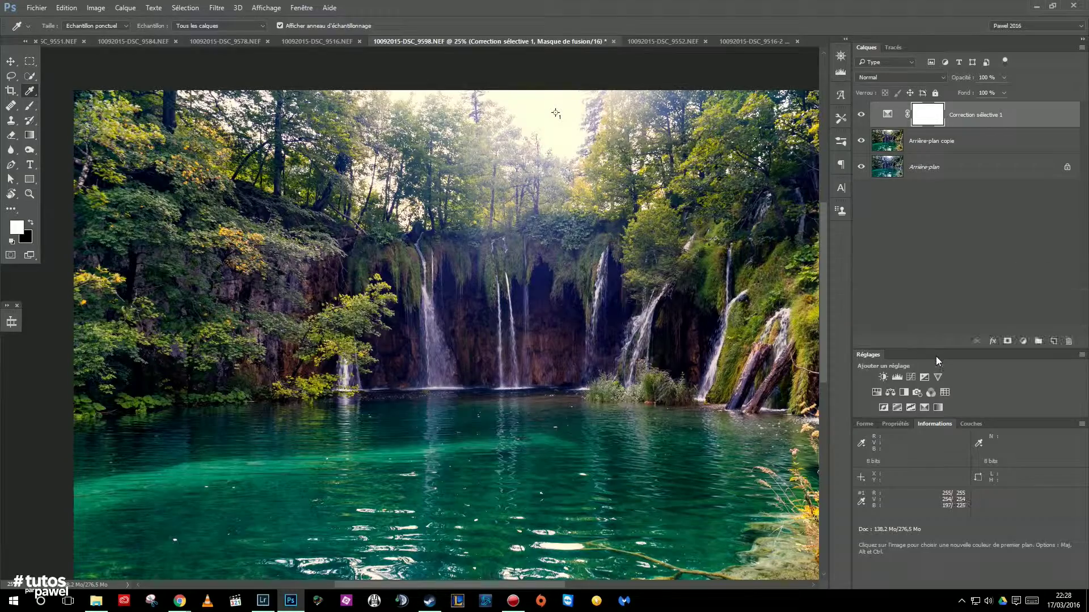
click(861, 114)
click(862, 115)
click(862, 115)
click(30, 106)
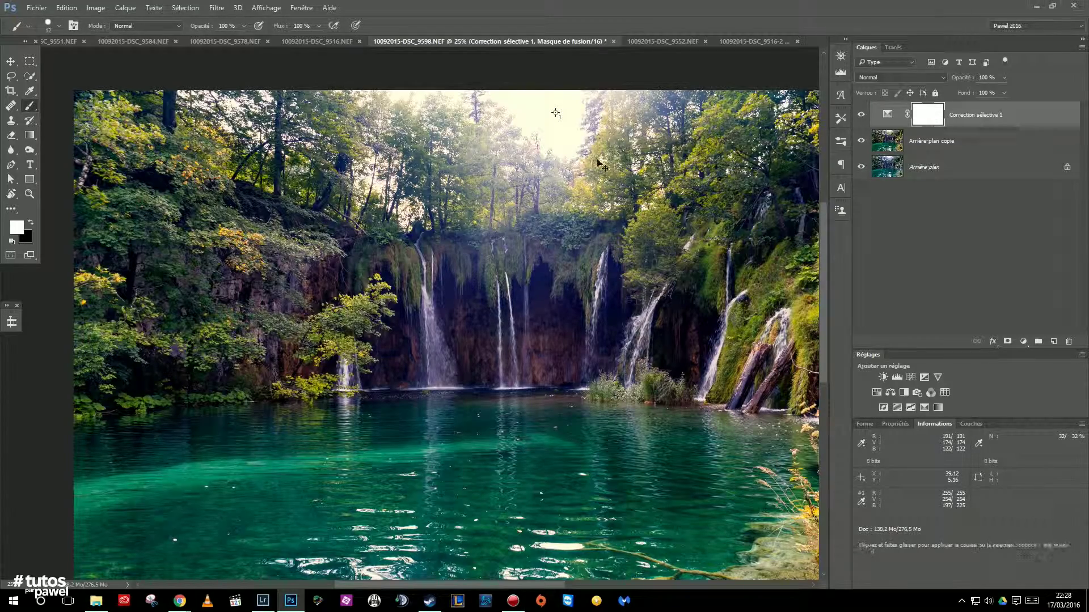
Invert the Selective Color mask and size the brush from about 568 down to 320 pixels for the sky.
key(ctrl+i)
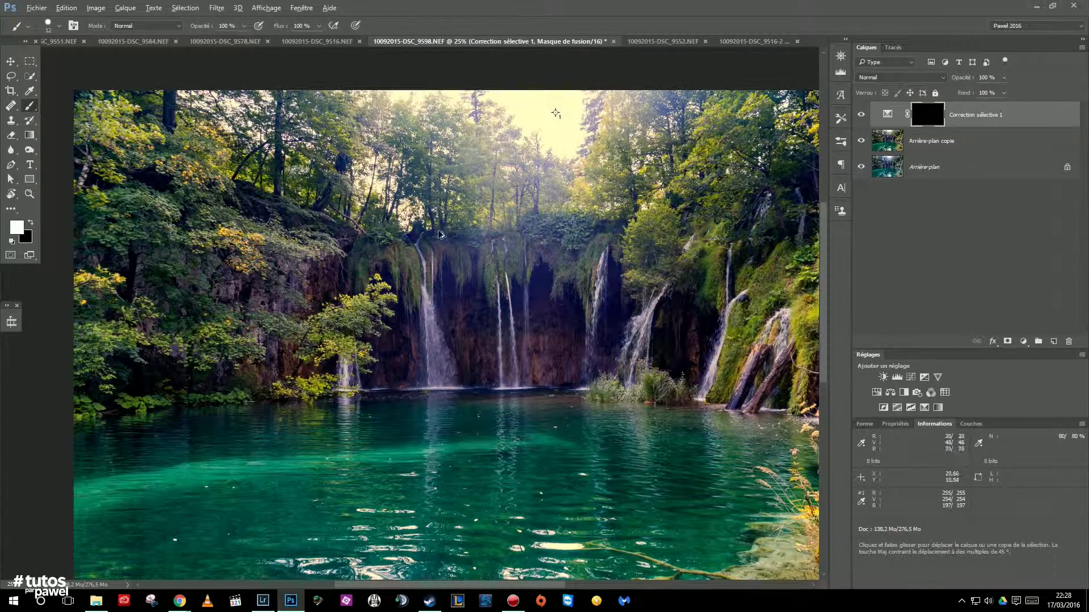
alt+shift+right_click(440, 235)
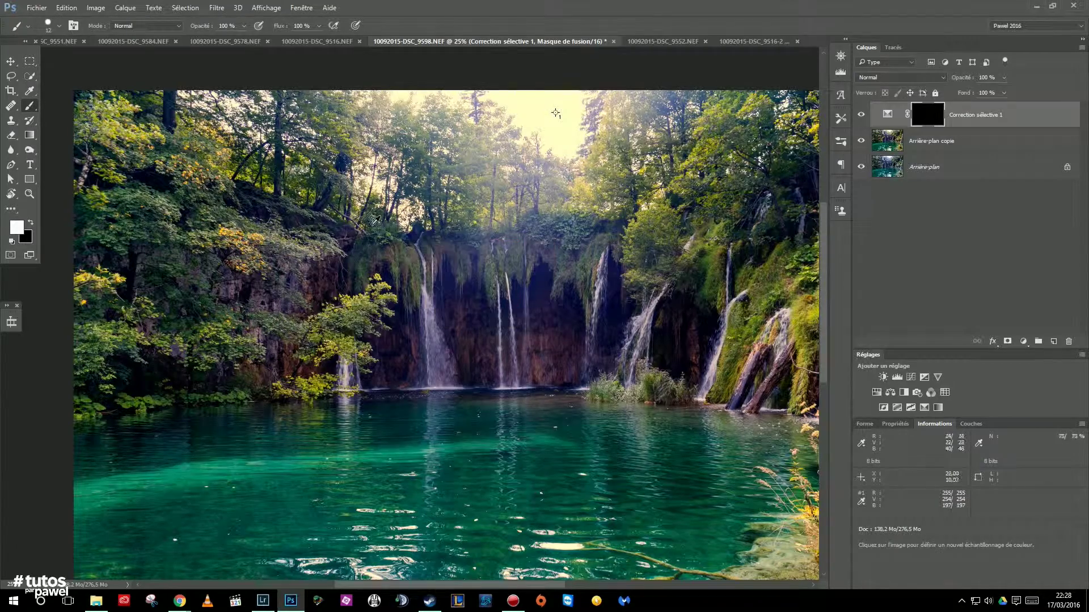
drag(437, 249, 454, 141)
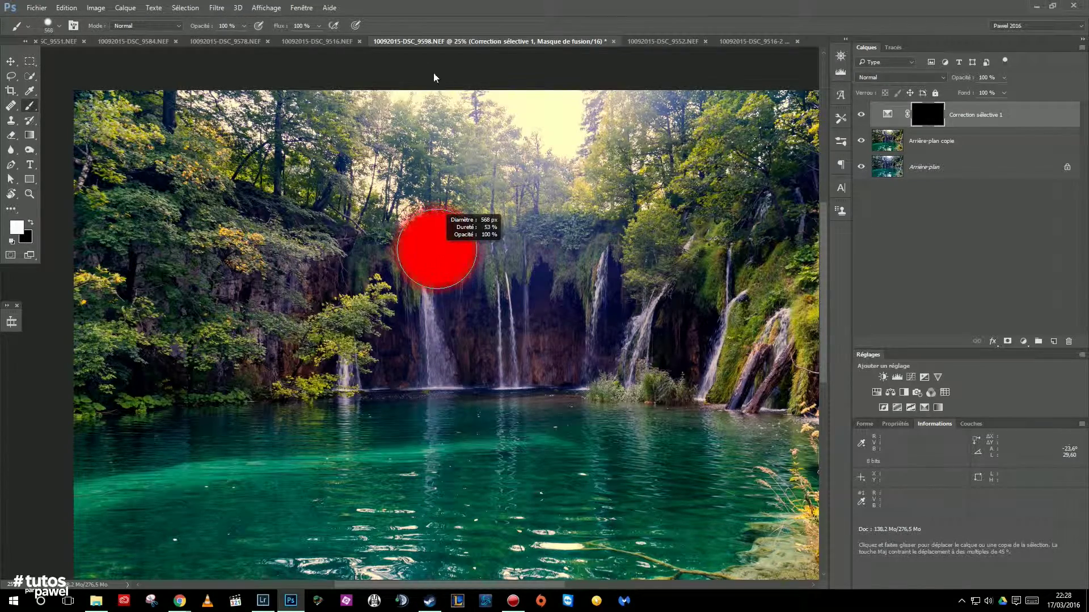
mouse_move(454, 142)
mouse_down()
mouse_move(540, 150)
mouse_move(413, 88)
mouse_move(238, 107)
mouse_move(614, 145)
mouse_move(594, 128)
mouse_move(743, 118)
mouse_up()
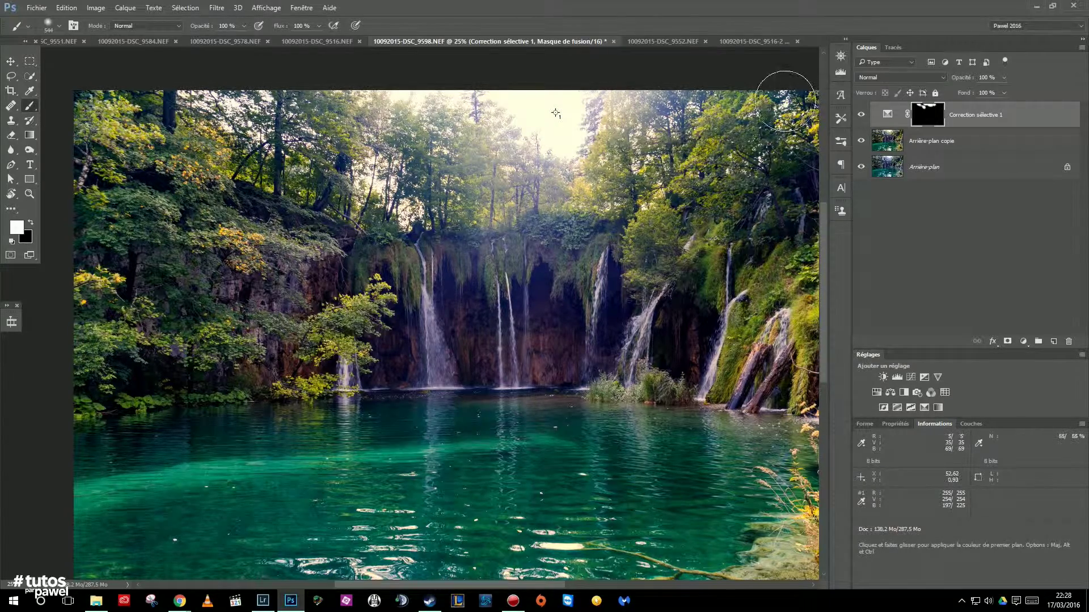
alt+right_click(486, 162)
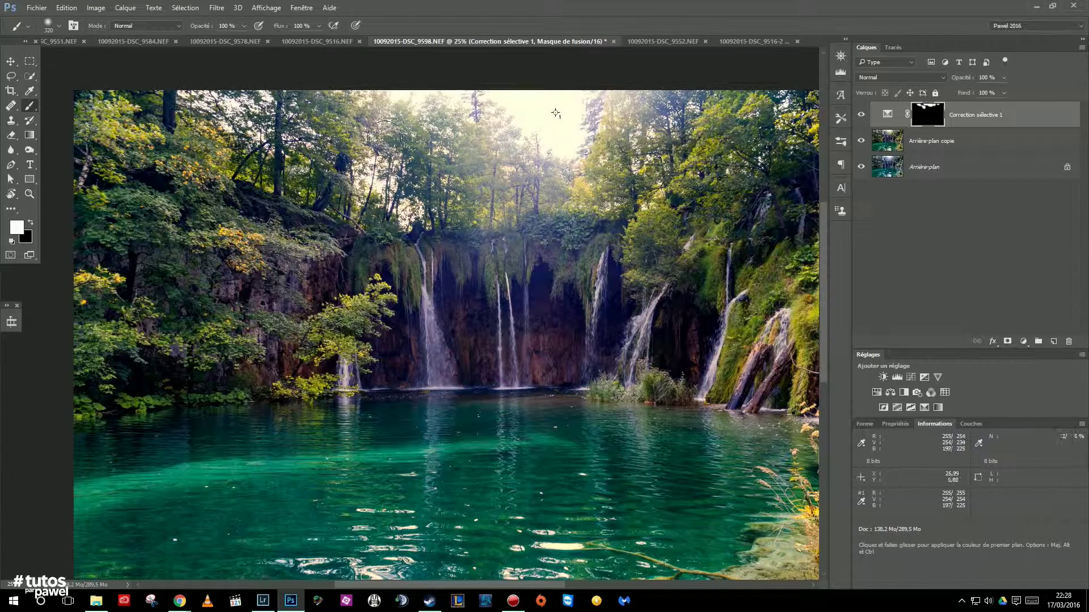
click(931, 141)
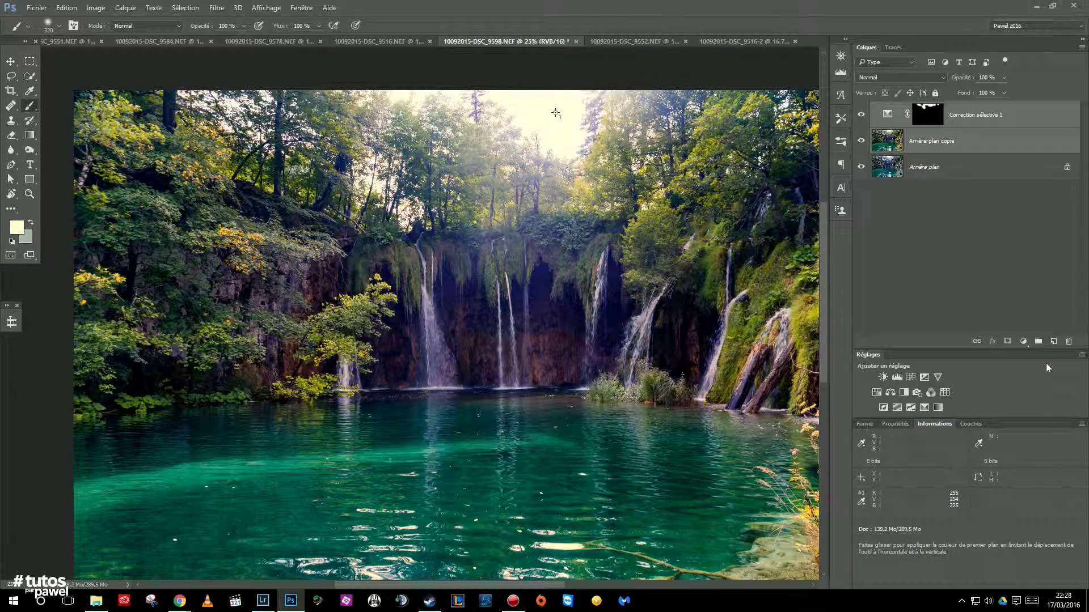
Group the copy and Selective Color layers as Groupe 1, compare it on and off, and zoom to review.
drag(1039, 342, 1039, 342)
click(859, 109)
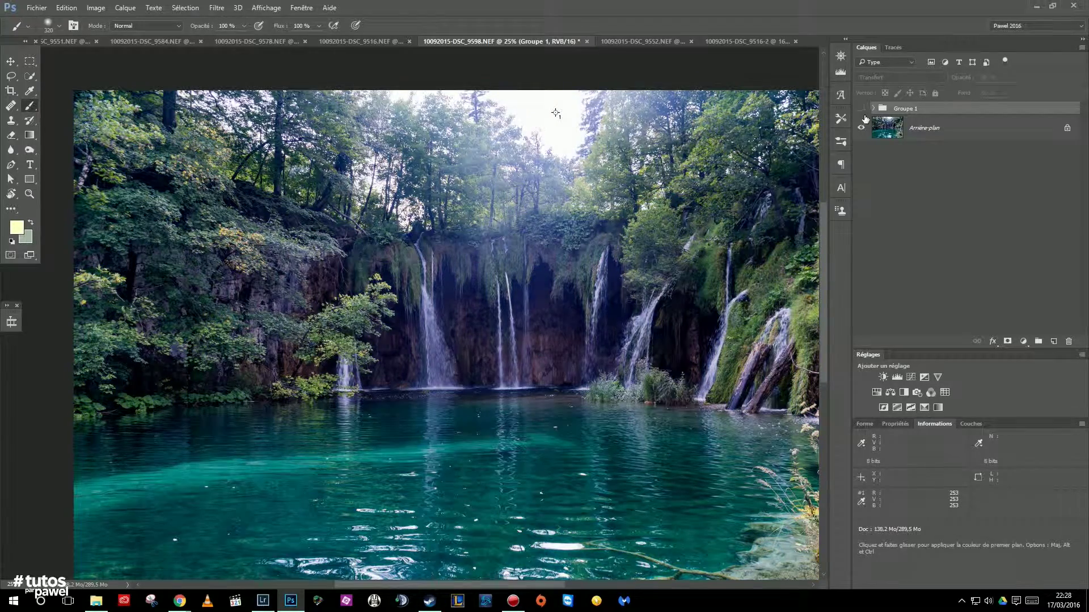
click(861, 111)
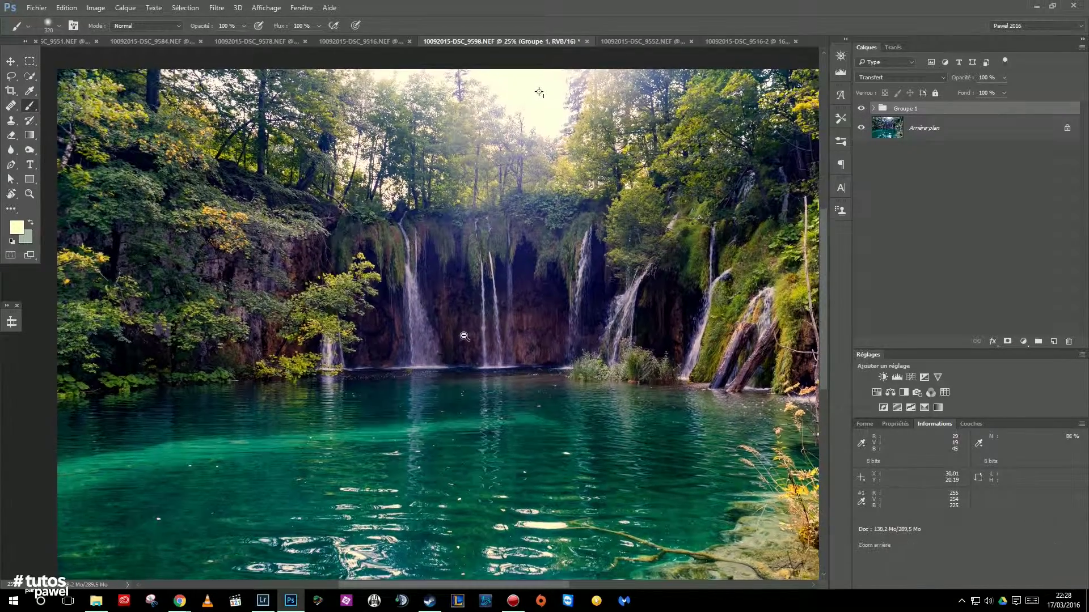
key(ctrl+minus)
key(ctrl+plus)
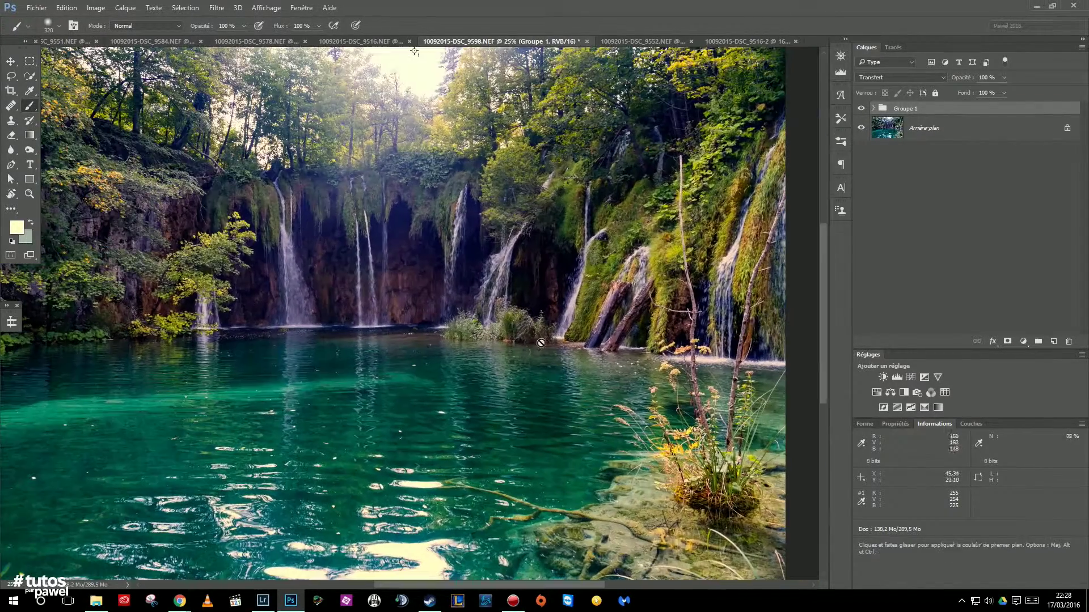
key(ctrl+minus)
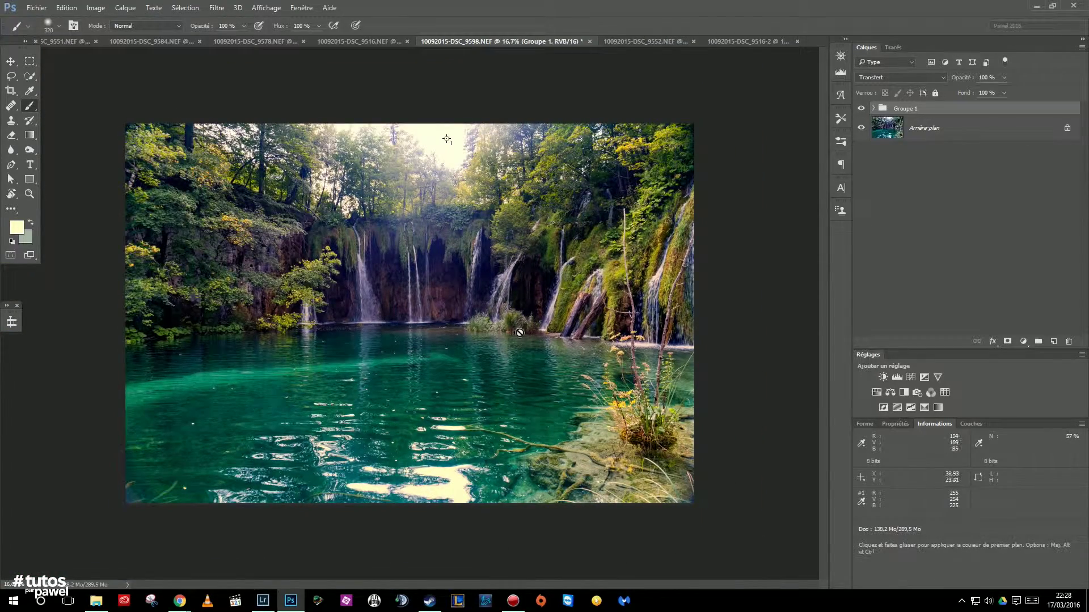